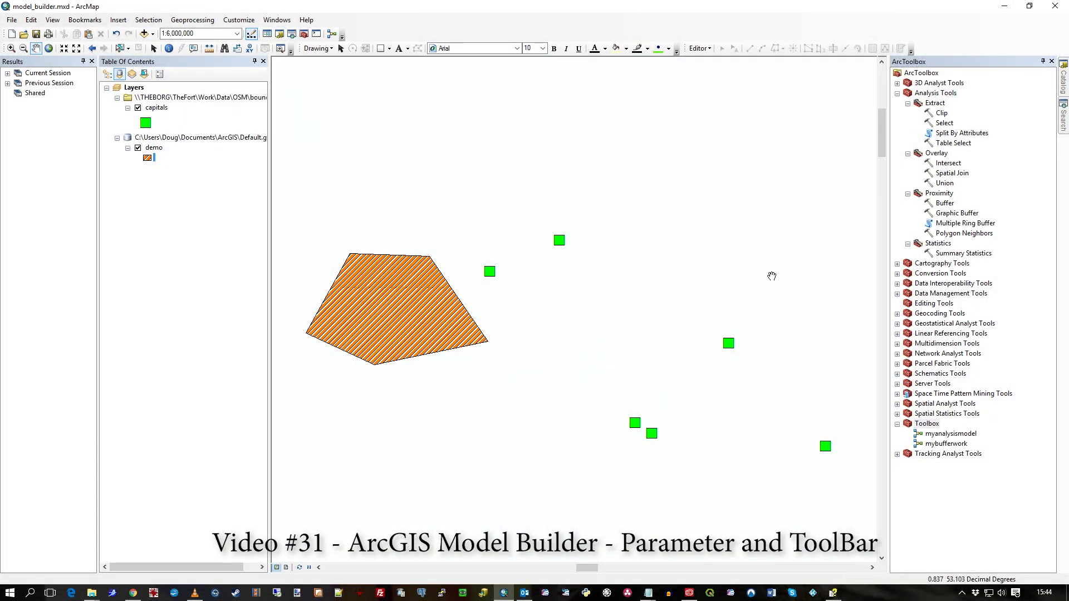
- Pan the map view slightly upward with the Pan tool
{"action": "mouse_move", "coordinate": [668, 291]}
{"action": "left_mouse_down"}
{"action": "mouse_move", "coordinate": [673, 267]}
{"action": "mouse_move", "coordinate": [654, 289]}
{"action": "mouse_move", "coordinate": [666, 284]}
{"action": "left_mouse_up"}
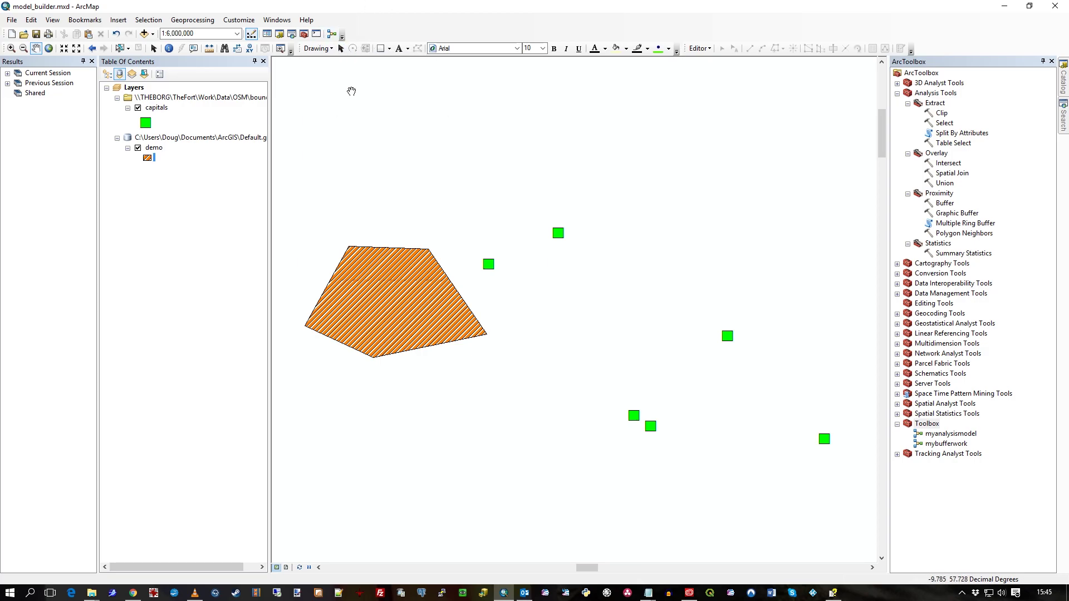
- In a new model, add the capitals layer and the Buffer tool to the diagram
{"action": "left_click", "coordinate": [331, 35]}
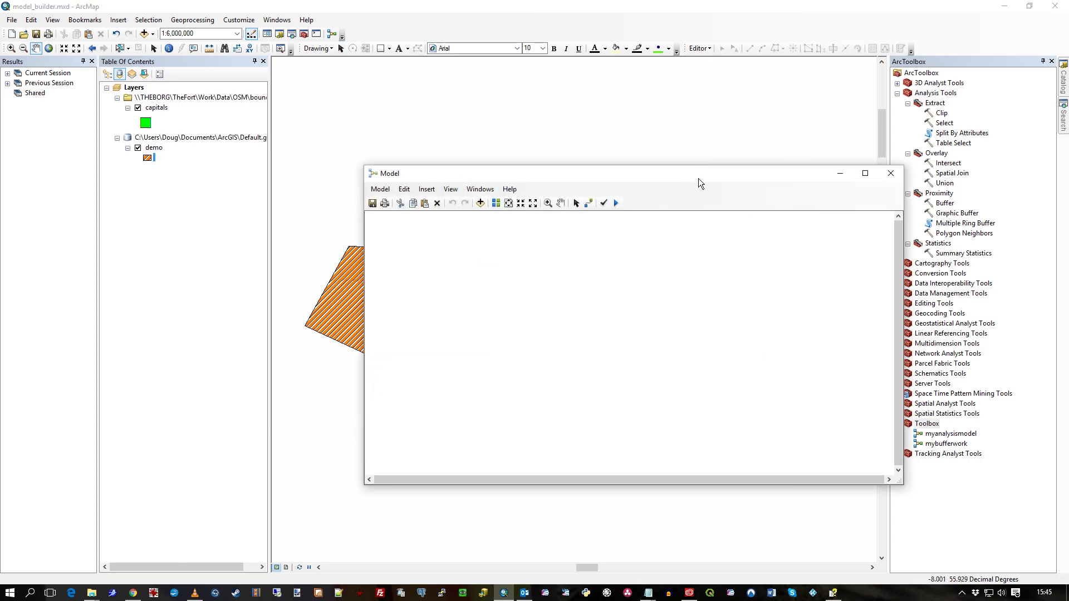
{"action": "left_click_drag", "start_coordinate": [701, 184], "coordinate": [634, 186]}
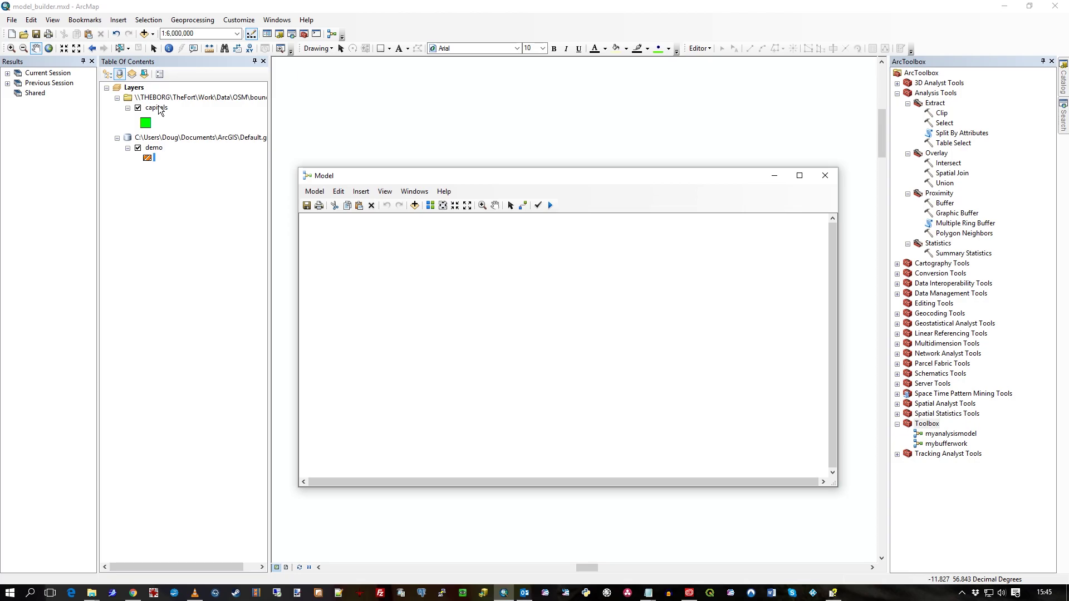
{"action": "left_click_drag", "start_coordinate": [158, 111], "coordinate": [359, 327]}
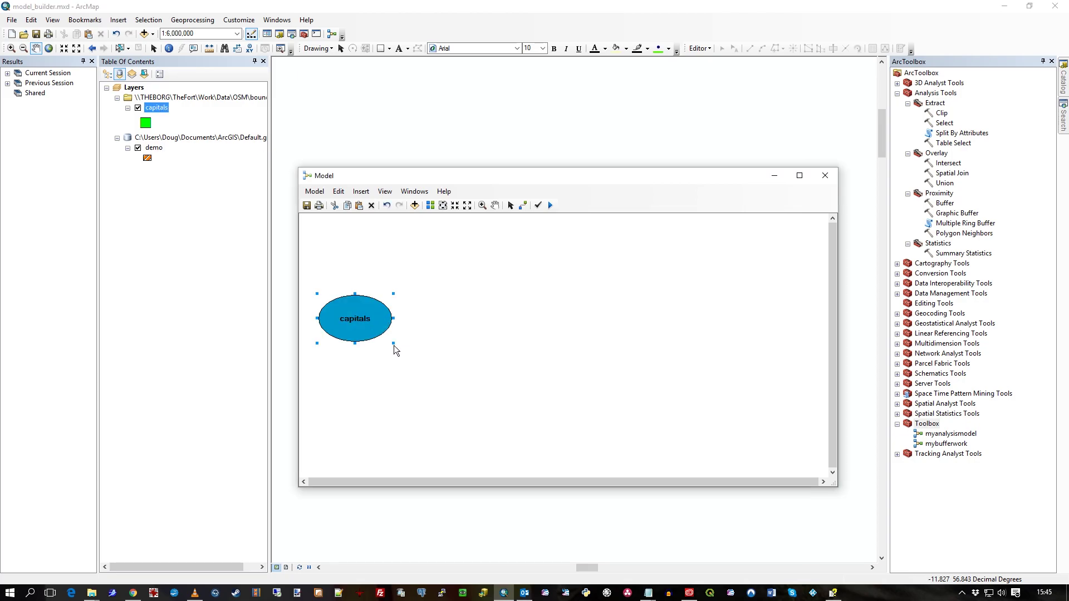
{"action": "mouse_move", "coordinate": [394, 345]}
{"action": "left_mouse_down"}
{"action": "mouse_move", "coordinate": [432, 353]}
{"action": "mouse_move", "coordinate": [411, 352]}
{"action": "left_mouse_up"}
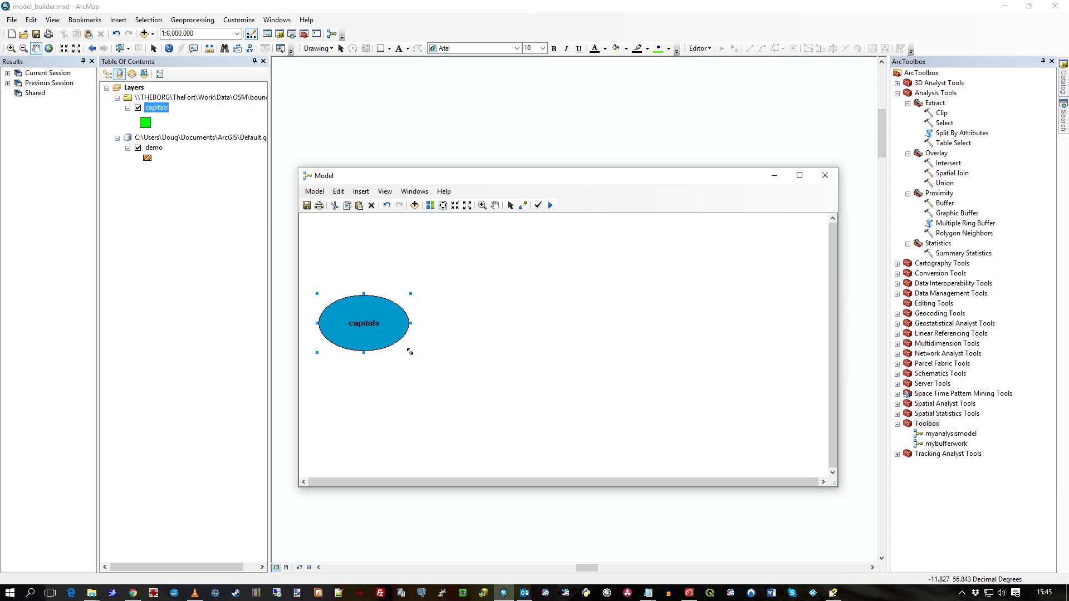
{"action": "left_click_drag", "start_coordinate": [522, 179], "coordinate": [516, 172]}
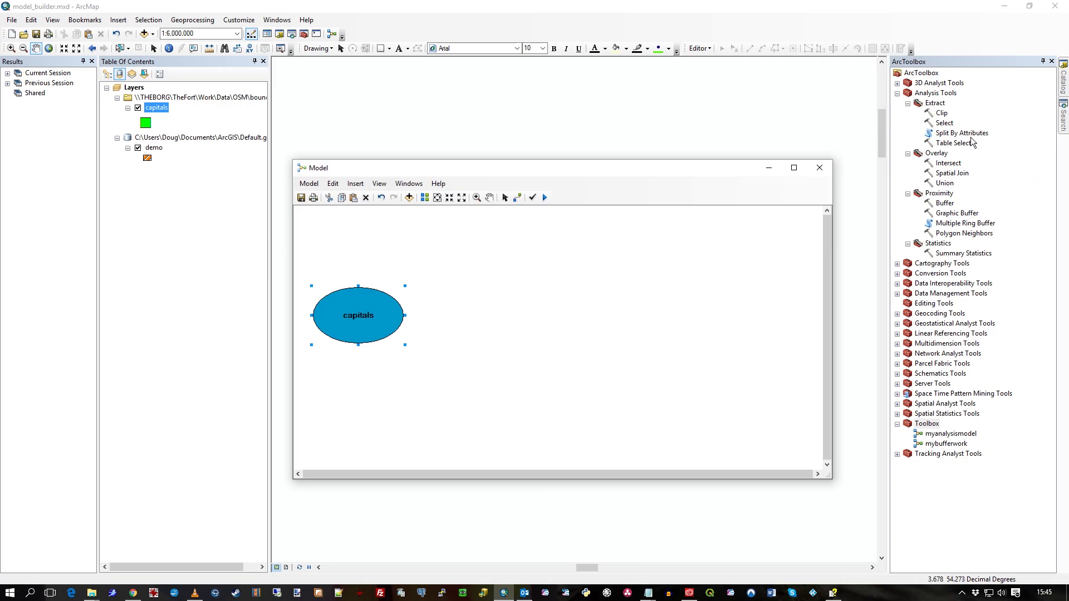
{"action": "left_click_drag", "start_coordinate": [946, 201], "coordinate": [549, 314]}
- Connect capitals to Buffer as Input Features, then review Buffer settings without changes
{"action": "left_click", "coordinate": [517, 197]}
{"action": "left_click_drag", "start_coordinate": [392, 314], "coordinate": [555, 312]}
{"action": "left_click", "coordinate": [598, 320]}
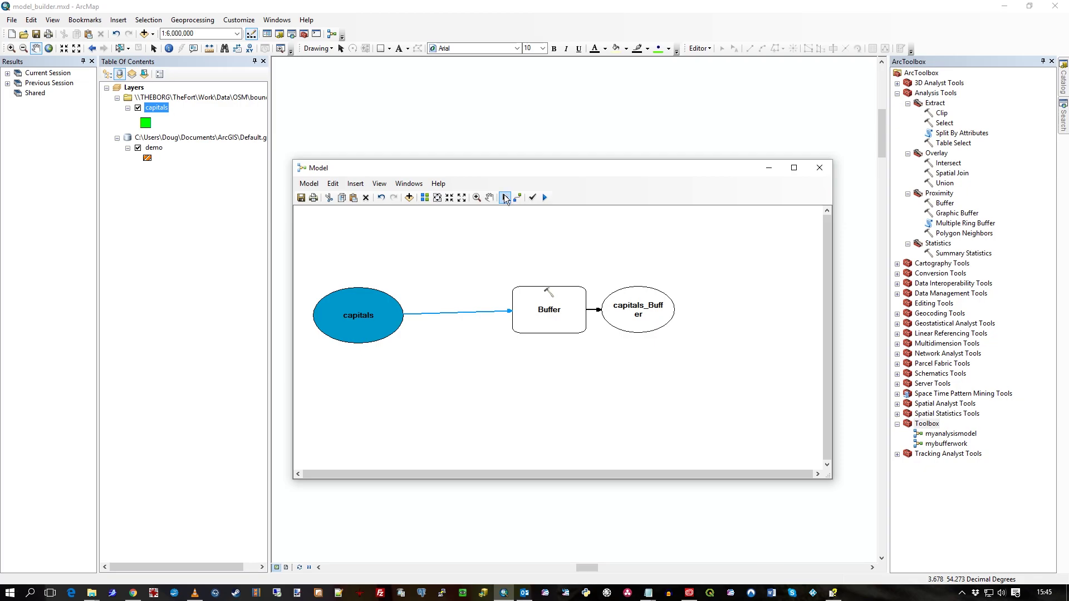
{"action": "right_click", "coordinate": [572, 318]}
{"action": "key", "text": "Escape"}
{"action": "double_click", "coordinate": [573, 319]}
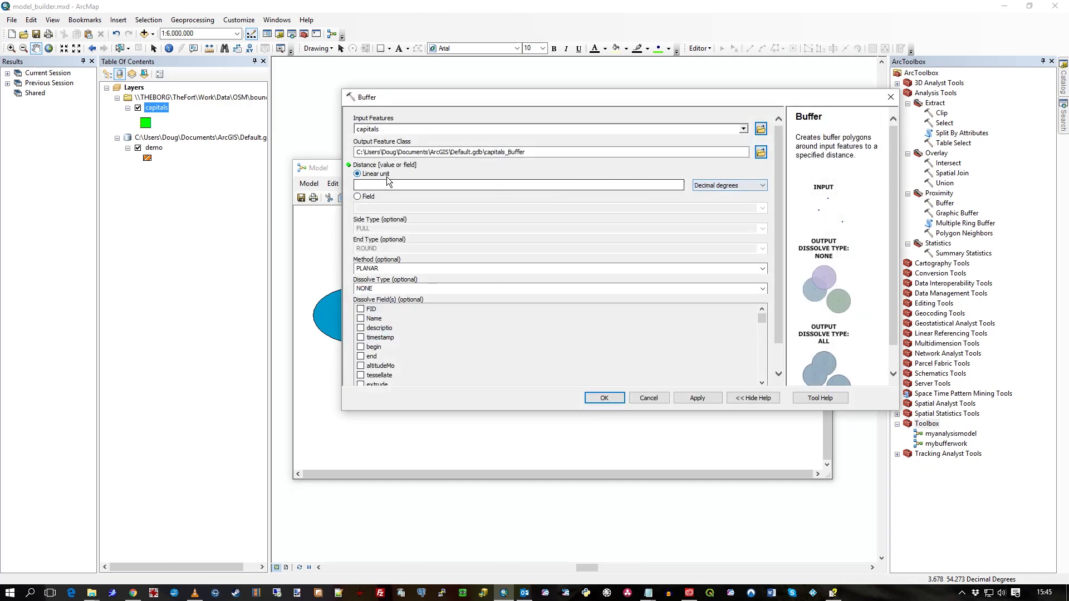
{"action": "left_click", "coordinate": [446, 184]}
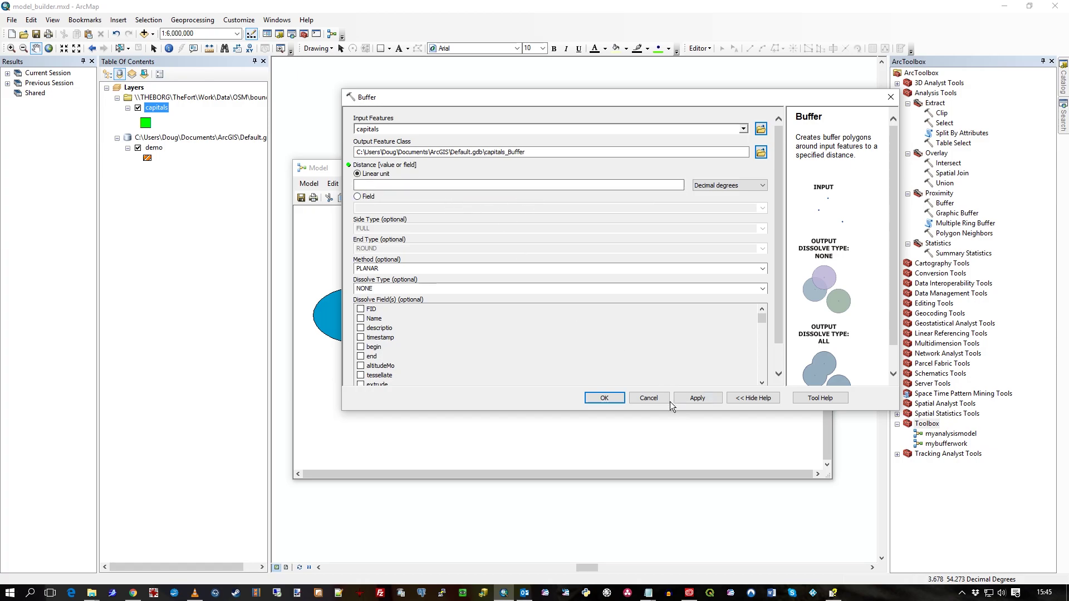
{"action": "left_click", "coordinate": [648, 398]}
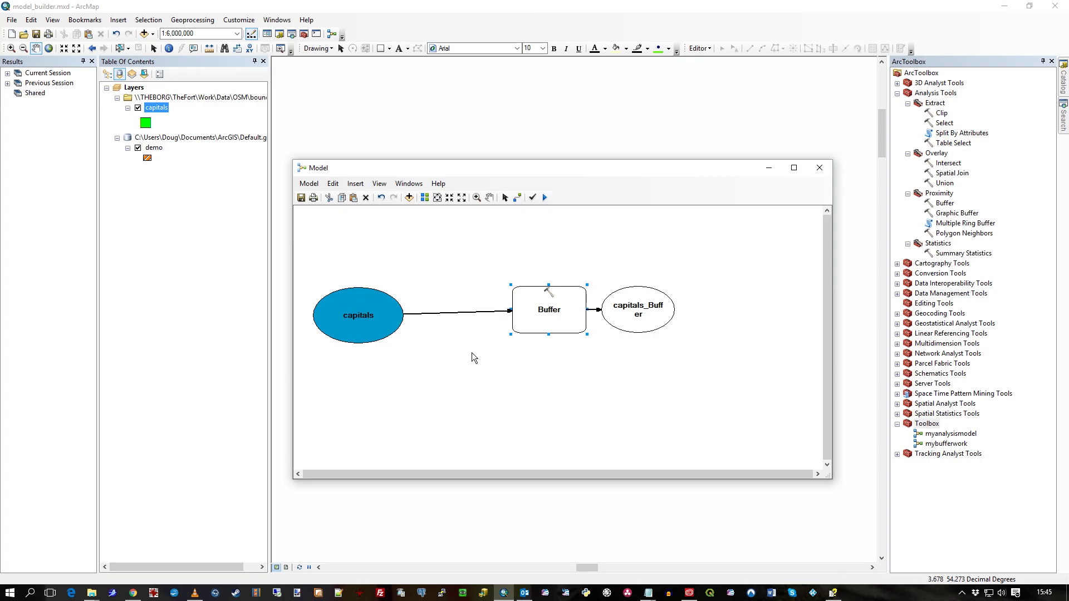
- Make the Buffer Distance parameter a model variable and rearrange the Buffer nodes
{"action": "right_click", "coordinate": [542, 317]}
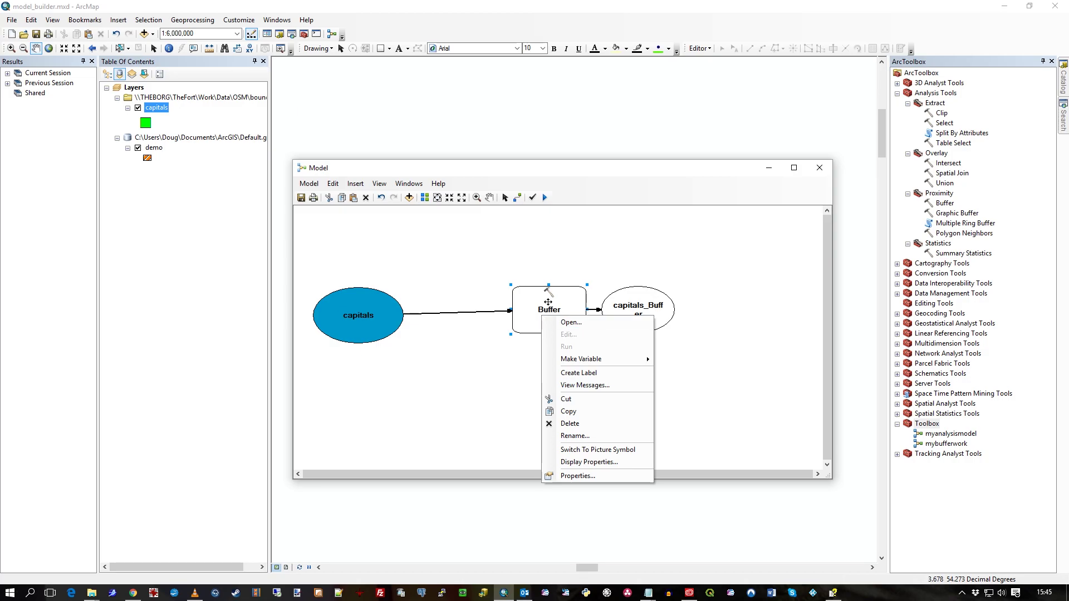
{"action": "mouse_move", "coordinate": [584, 362]}
{"action": "mouse_move", "coordinate": [713, 366]}
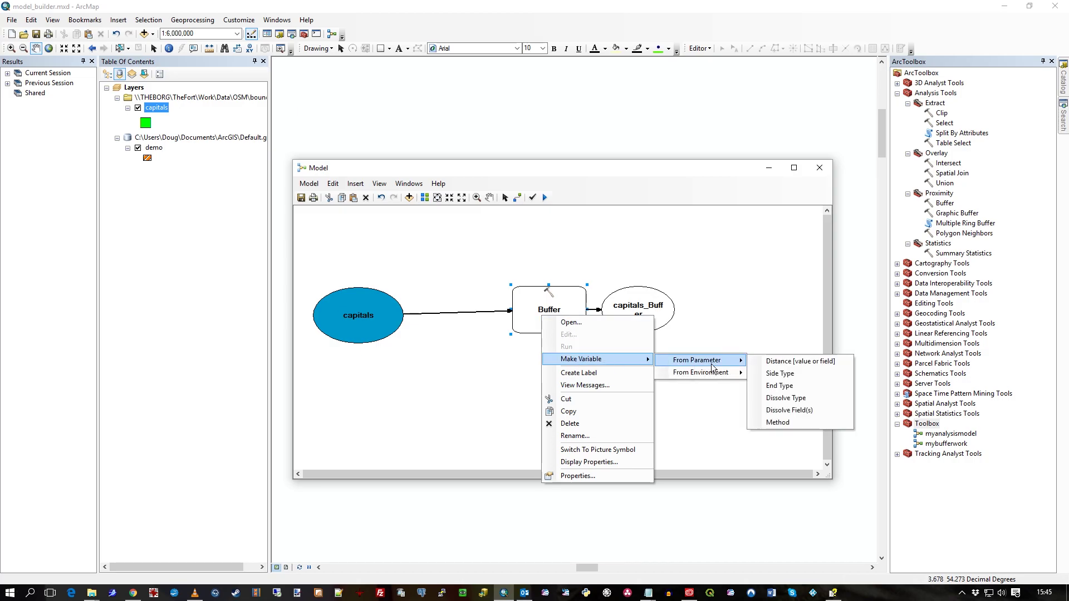
{"action": "left_click", "coordinate": [805, 363]}
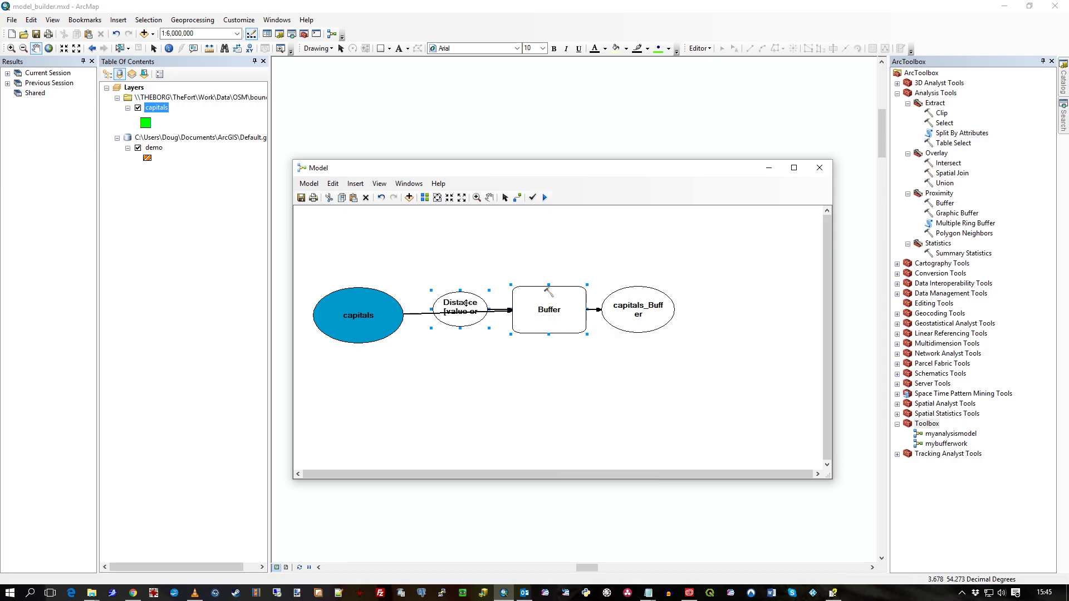
{"action": "left_click_drag", "start_coordinate": [465, 304], "coordinate": [463, 251]}
{"action": "left_click_drag", "start_coordinate": [627, 310], "coordinate": [626, 334]}
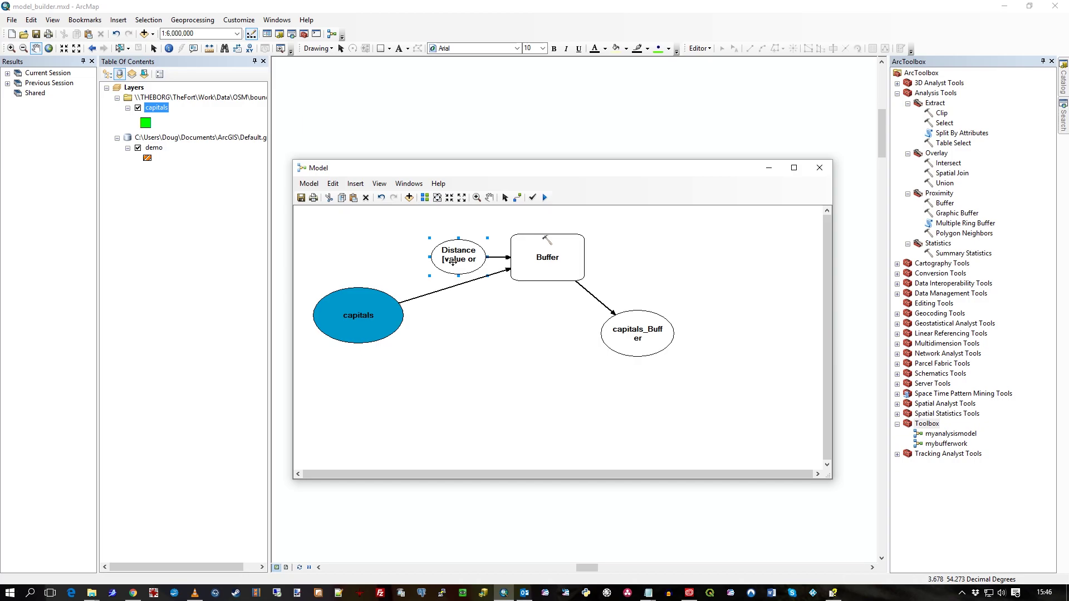
- Set the Distance variable to 3 decimal degrees and reposition the capitals and Distance ellipses
{"action": "double_click", "coordinate": [452, 260]}
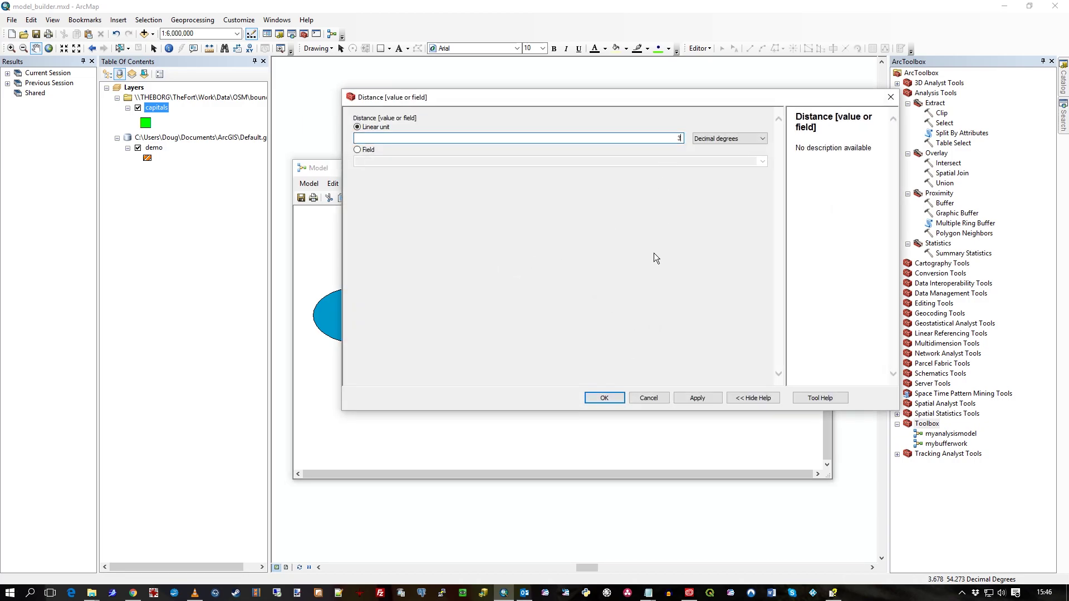
{"action": "left_click", "coordinate": [608, 398]}
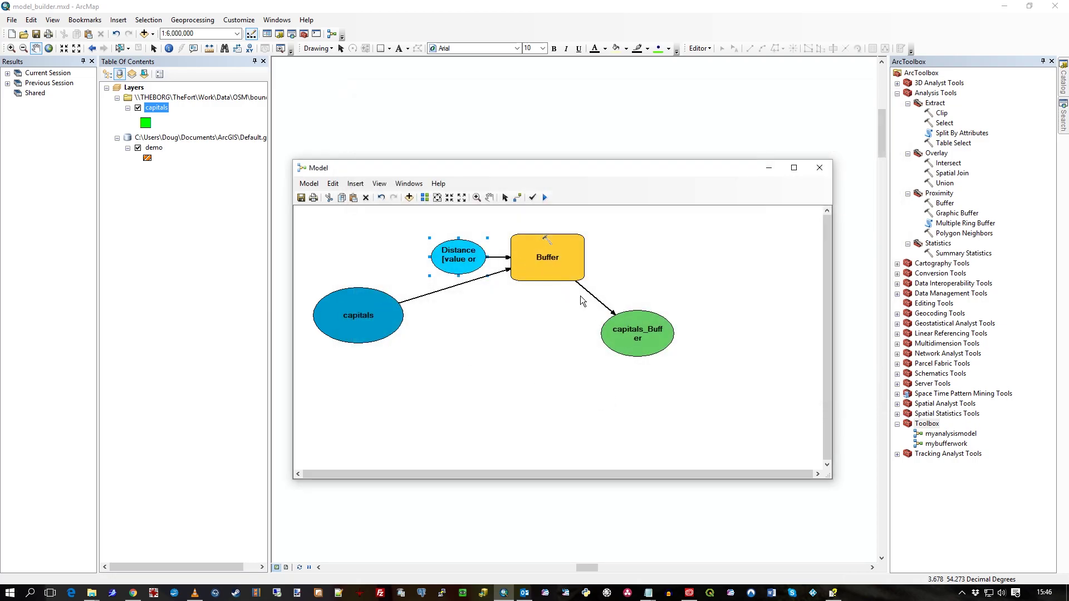
{"action": "left_click", "coordinate": [380, 325]}
{"action": "left_click_drag", "start_coordinate": [380, 326], "coordinate": [380, 334]}
{"action": "left_click_drag", "start_coordinate": [458, 241], "coordinate": [442, 232]}
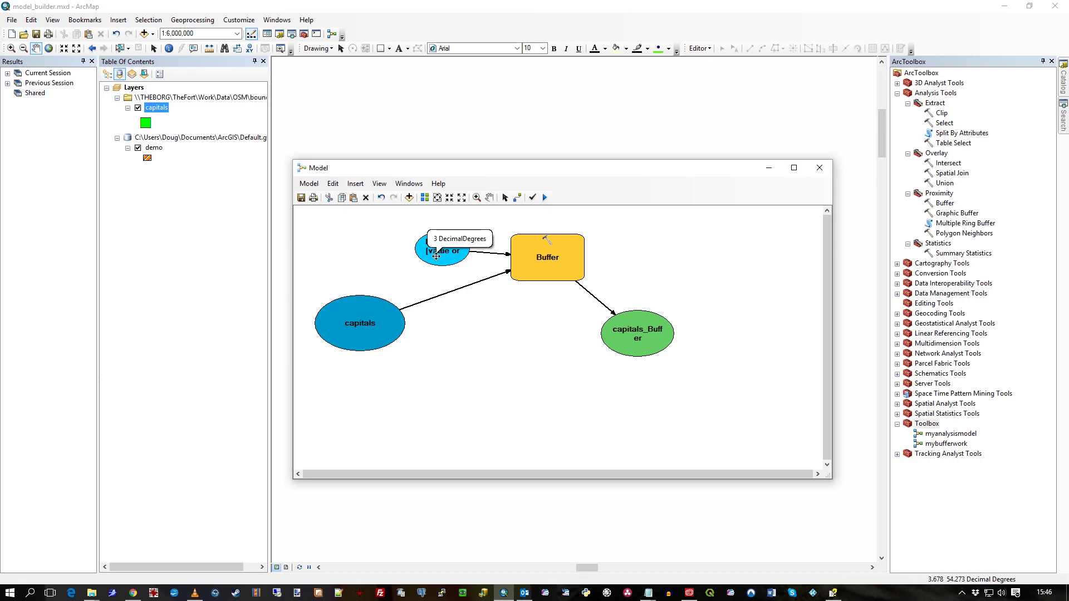
- Make the Distance variable a model parameter
{"action": "left_click", "coordinate": [435, 257]}
{"action": "right_click", "coordinate": [436, 257]}
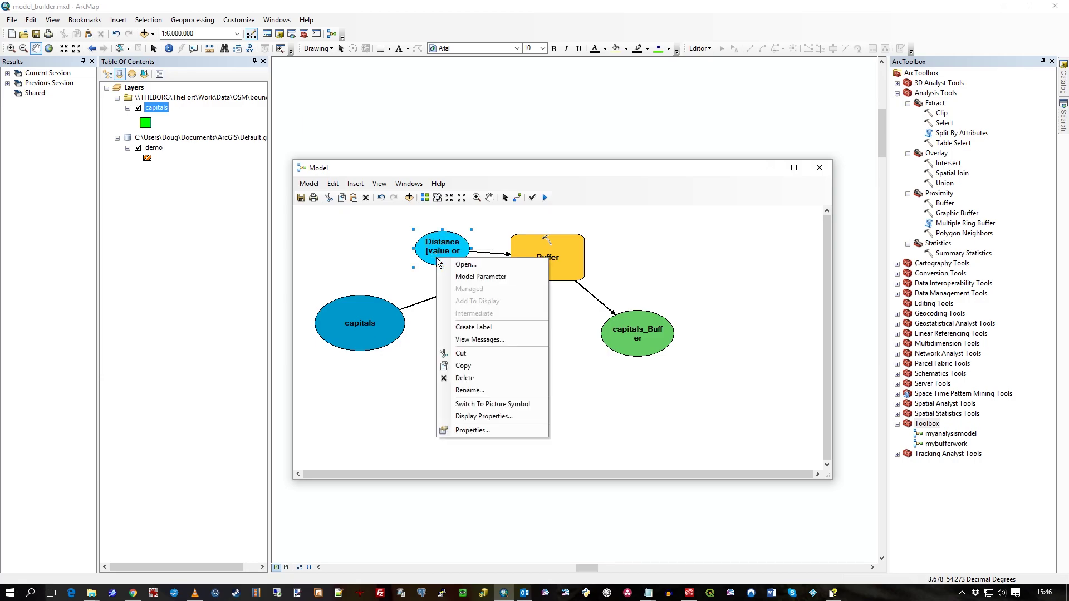
{"action": "left_click", "coordinate": [469, 277]}
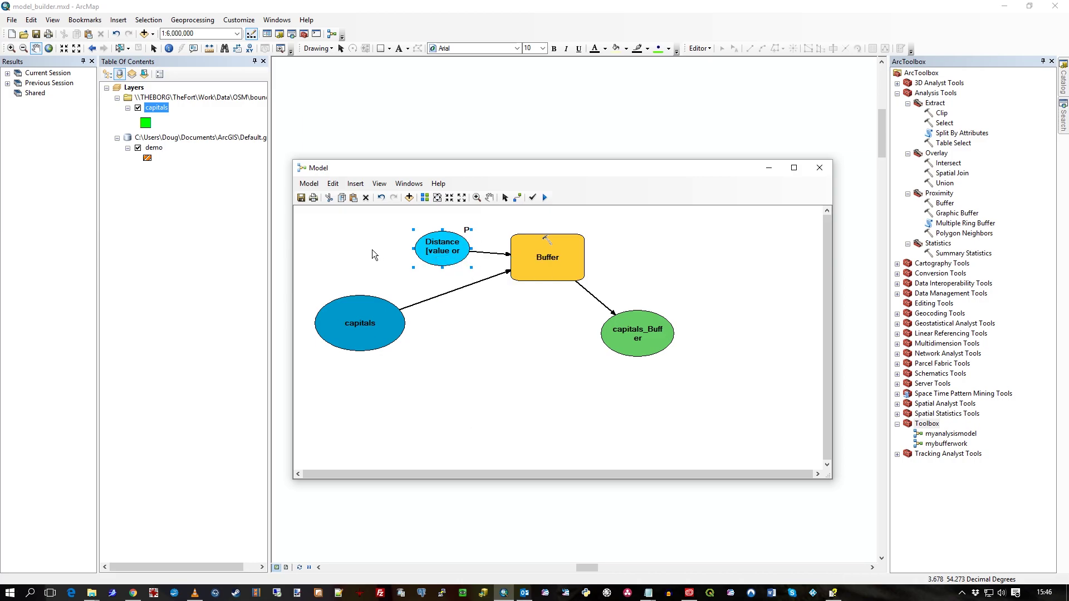
{"action": "left_click", "coordinate": [460, 229]}
- Run the model and close the completed run report
{"action": "mouse_move", "coordinate": [450, 256]}
{"action": "left_click", "coordinate": [547, 198]}
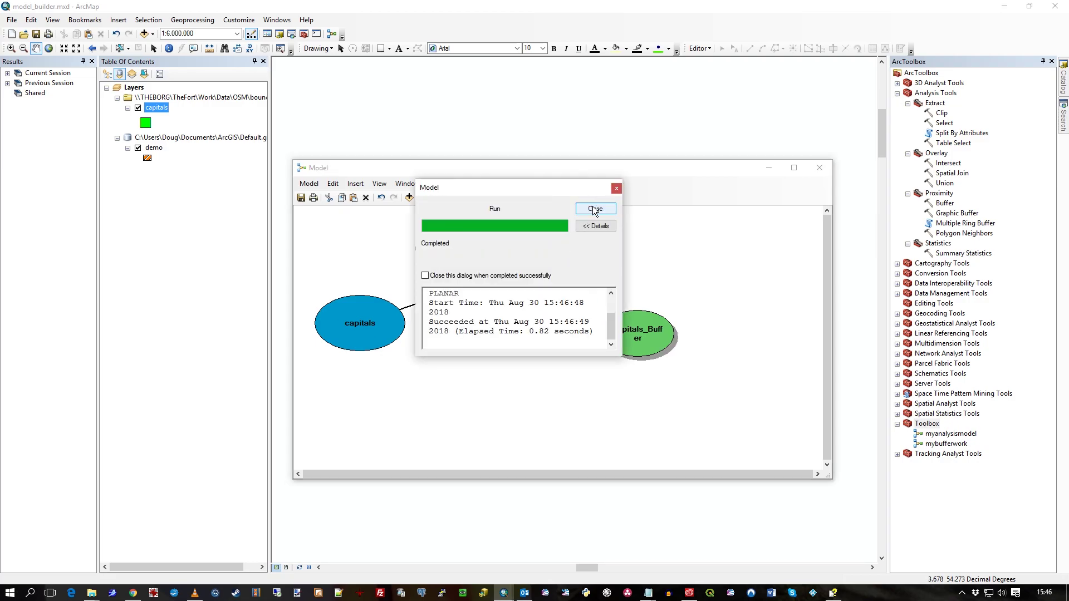
{"action": "left_click", "coordinate": [591, 208]}
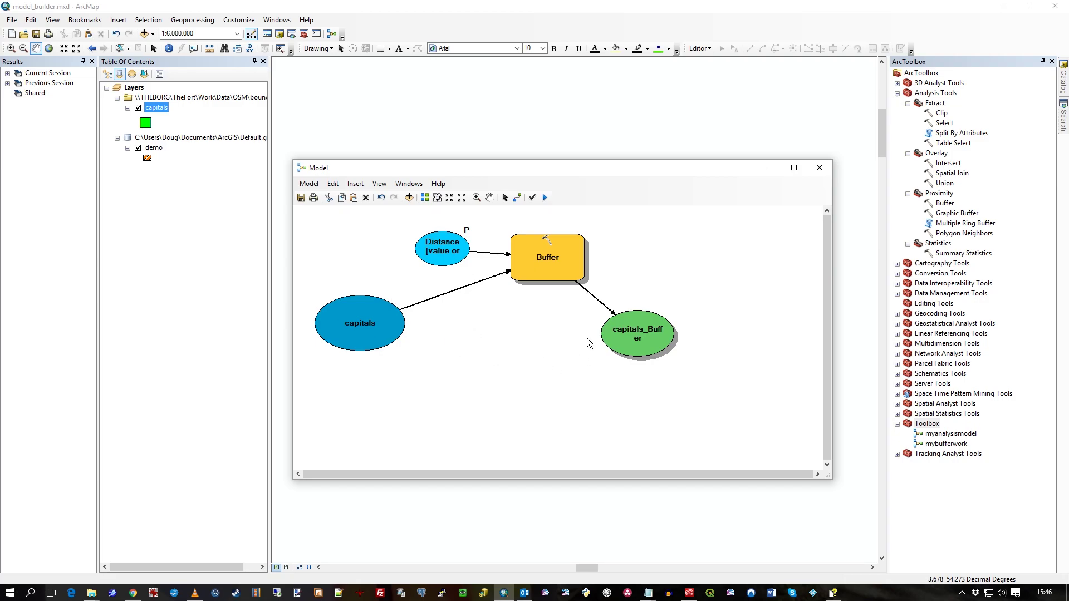
- Add the capitals_Buffer output to the map display to view the buffer polygons
{"action": "right_click", "coordinate": [634, 324]}
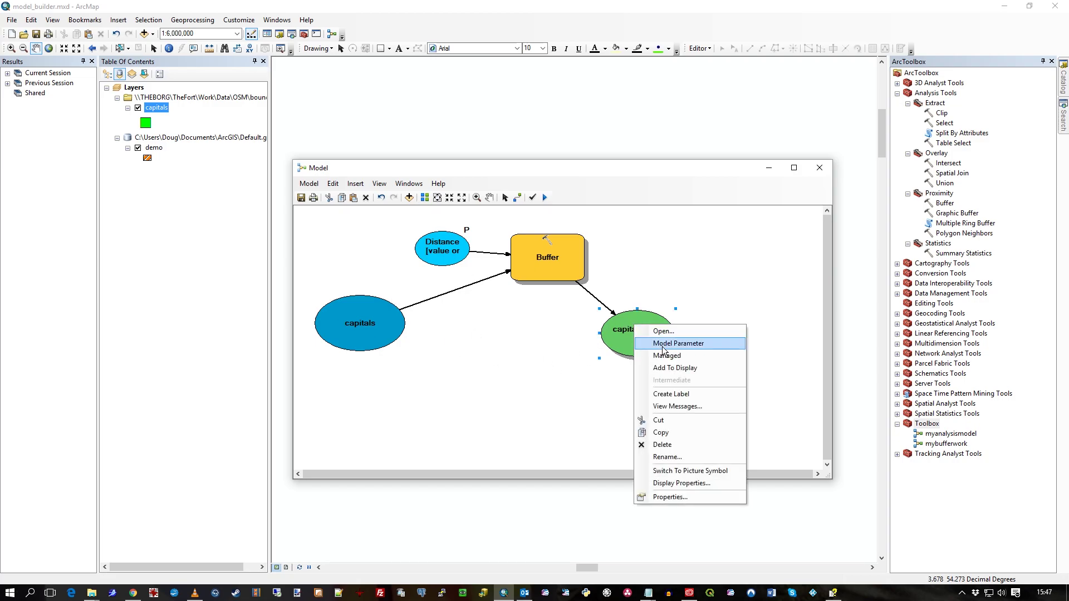
{"action": "left_click", "coordinate": [666, 367]}
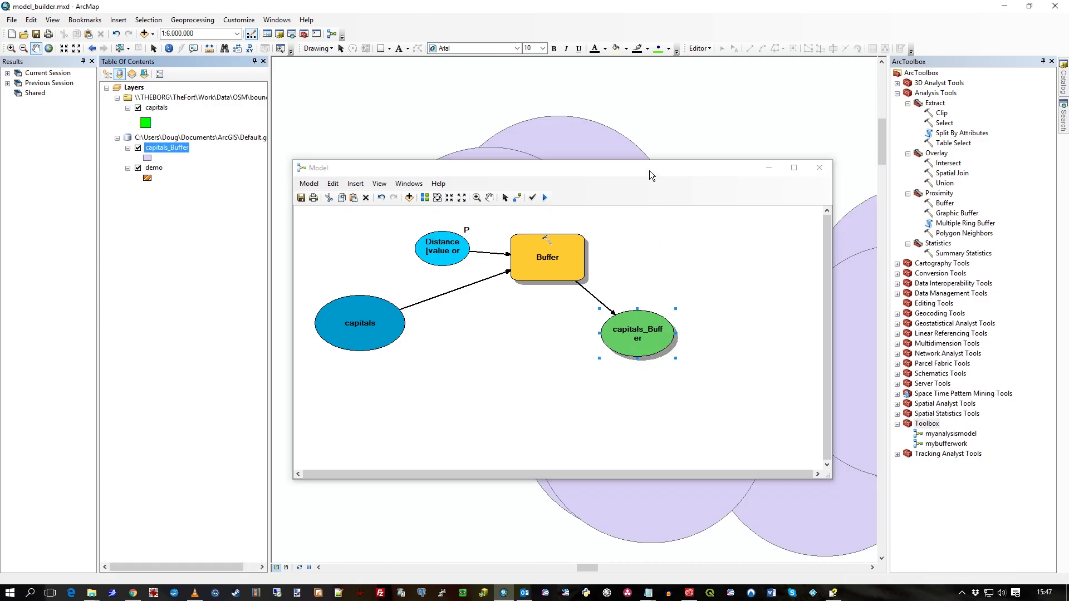
{"action": "mouse_move", "coordinate": [650, 170]}
{"action": "left_mouse_down"}
{"action": "mouse_move", "coordinate": [657, 506]}
{"action": "mouse_move", "coordinate": [644, 356]}
{"action": "mouse_move", "coordinate": [650, 175]}
{"action": "left_mouse_up"}
- Remove the capitals_Buffer layer from the map and fit the full model diagram in view
{"action": "right_click", "coordinate": [168, 146]}
{"action": "left_click", "coordinate": [190, 159]}
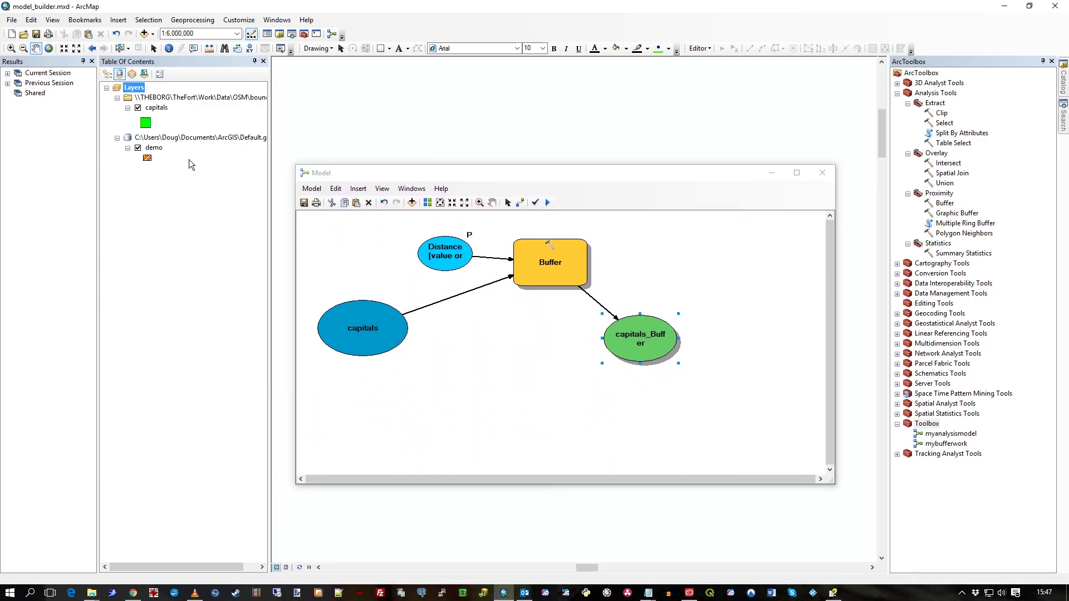
{"action": "left_click_drag", "start_coordinate": [610, 179], "coordinate": [617, 182]}
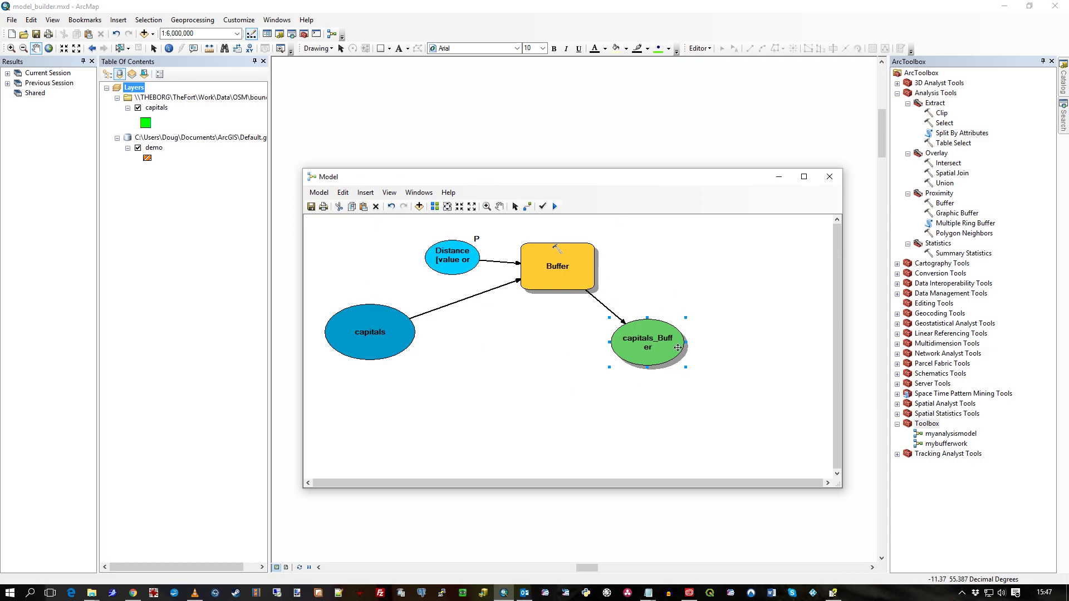
{"action": "left_click", "coordinate": [582, 410]}
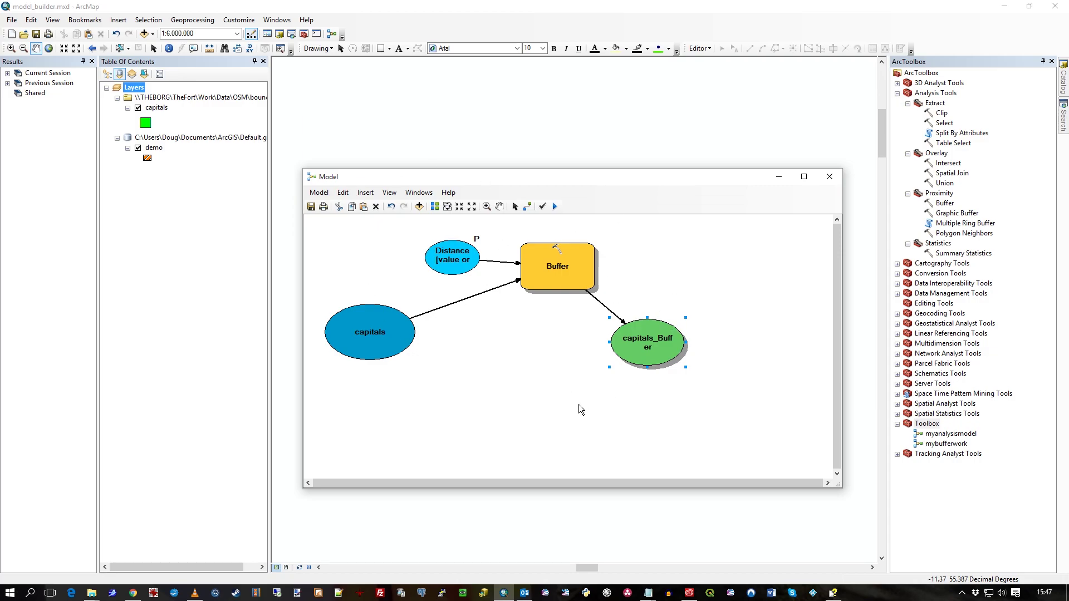
{"action": "left_click", "coordinate": [447, 208]}
{"action": "mouse_move", "coordinate": [435, 343]}
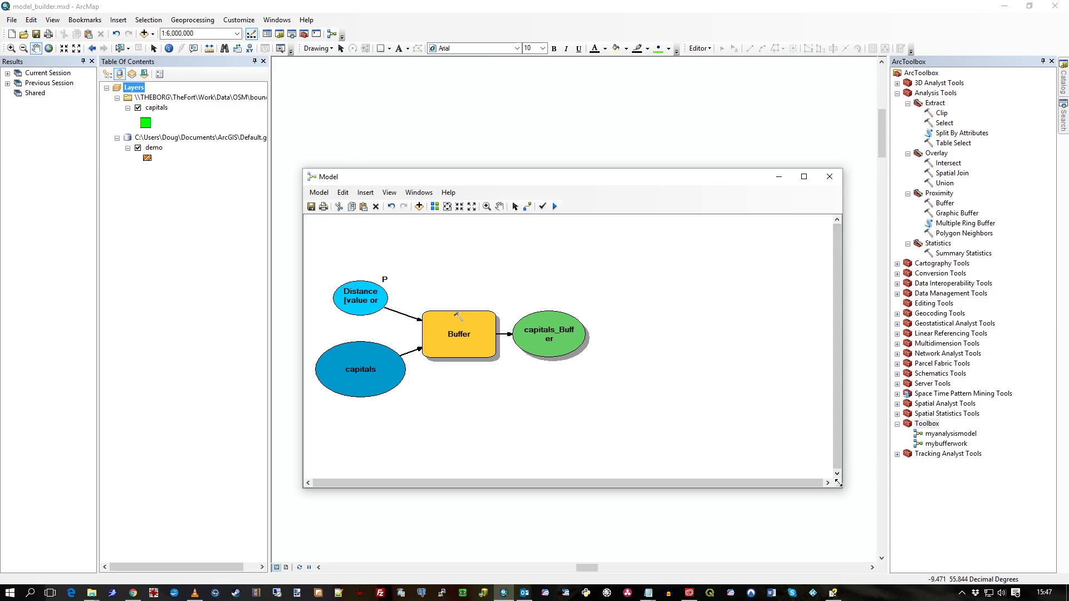
- Shrink the model window and begin saving to Toolbox.tbx, then cancel
{"action": "left_click_drag", "start_coordinate": [838, 484], "coordinate": [668, 455]}
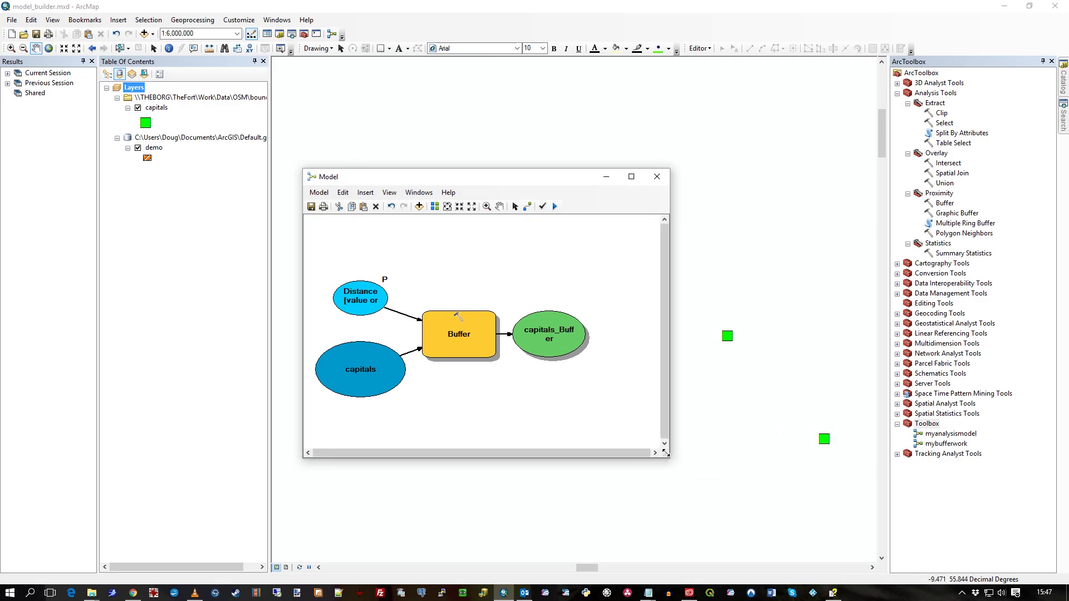
{"action": "left_click", "coordinate": [311, 207]}
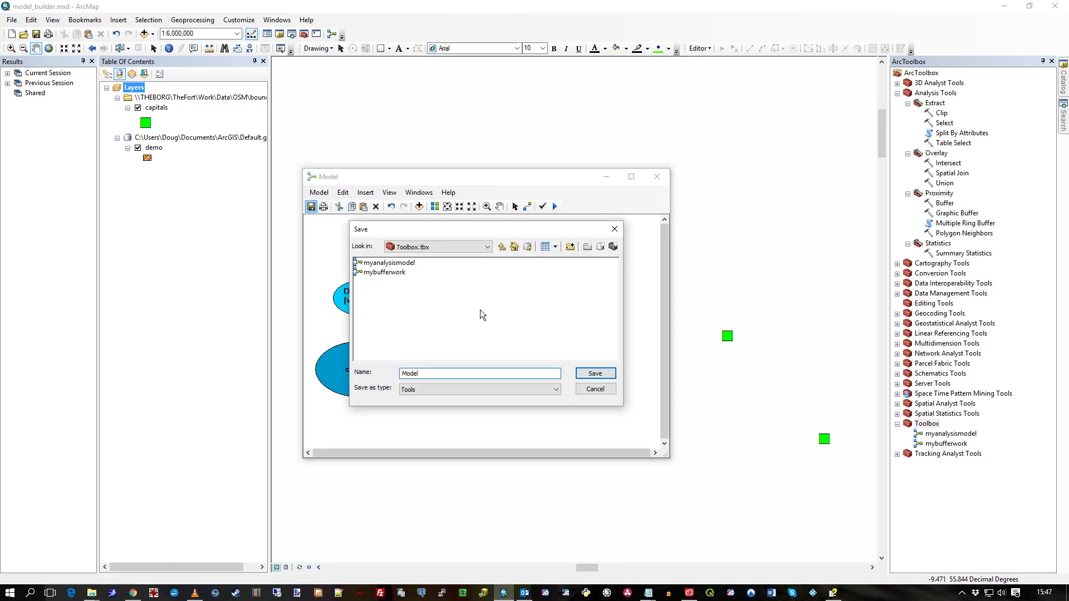
{"action": "left_click", "coordinate": [481, 248]}
{"action": "left_click", "coordinate": [482, 249]}
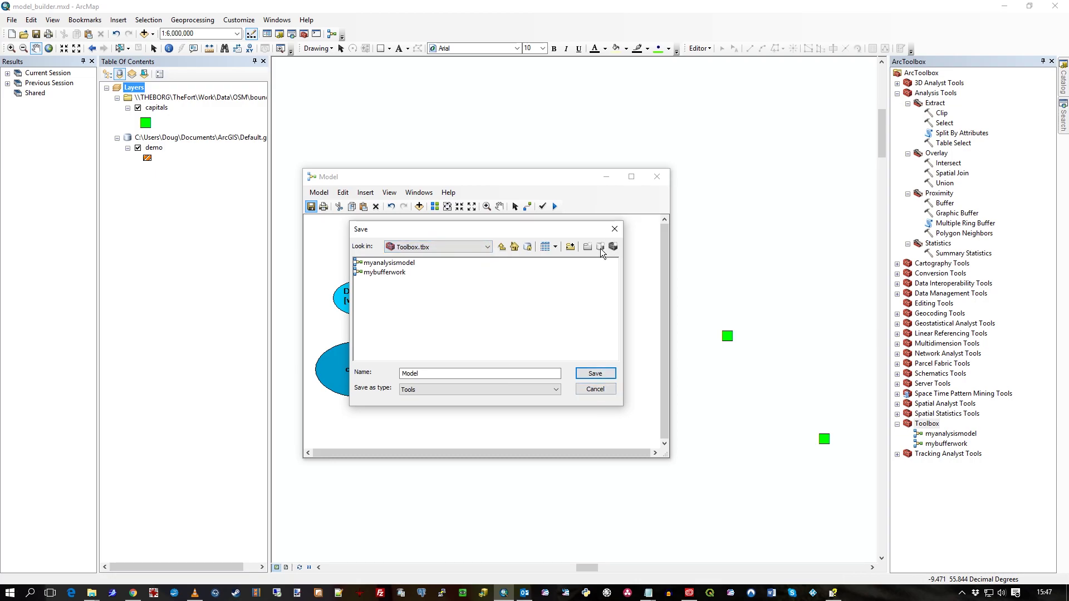
{"action": "left_click", "coordinate": [595, 388]}
{"action": "right_click", "coordinate": [930, 502]}
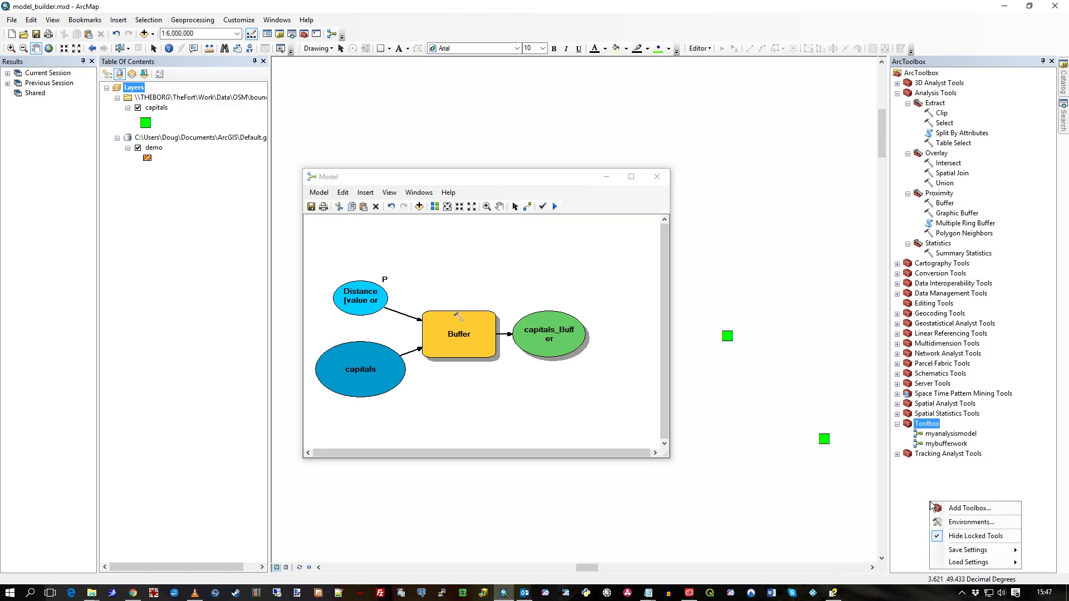
- Save the model as ParameterExample inside Toolbox.tbx
{"action": "left_click", "coordinate": [311, 208]}
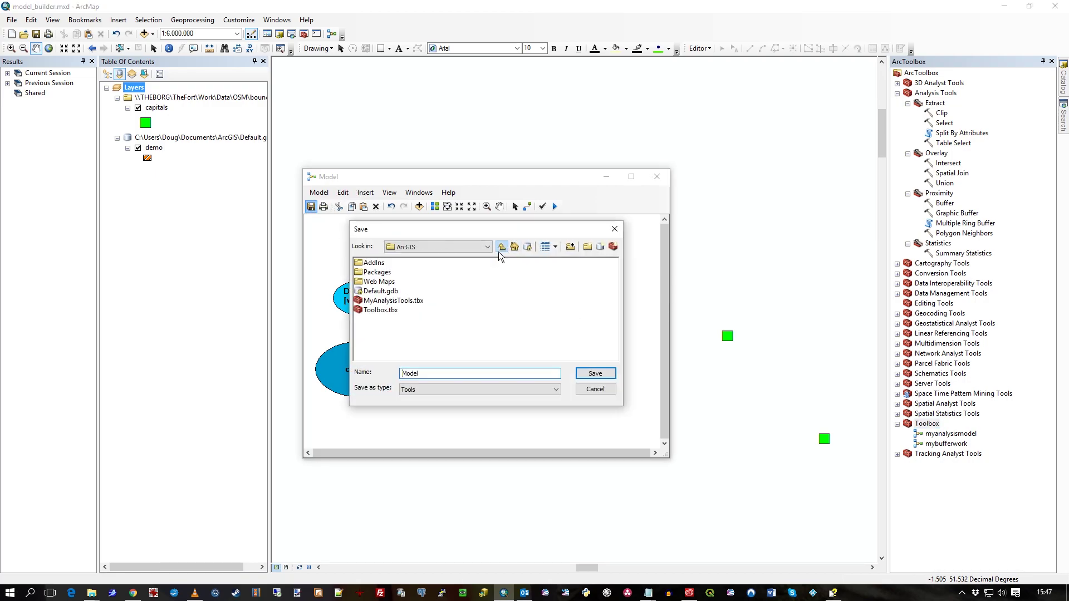
{"action": "double_click", "coordinate": [383, 310]}
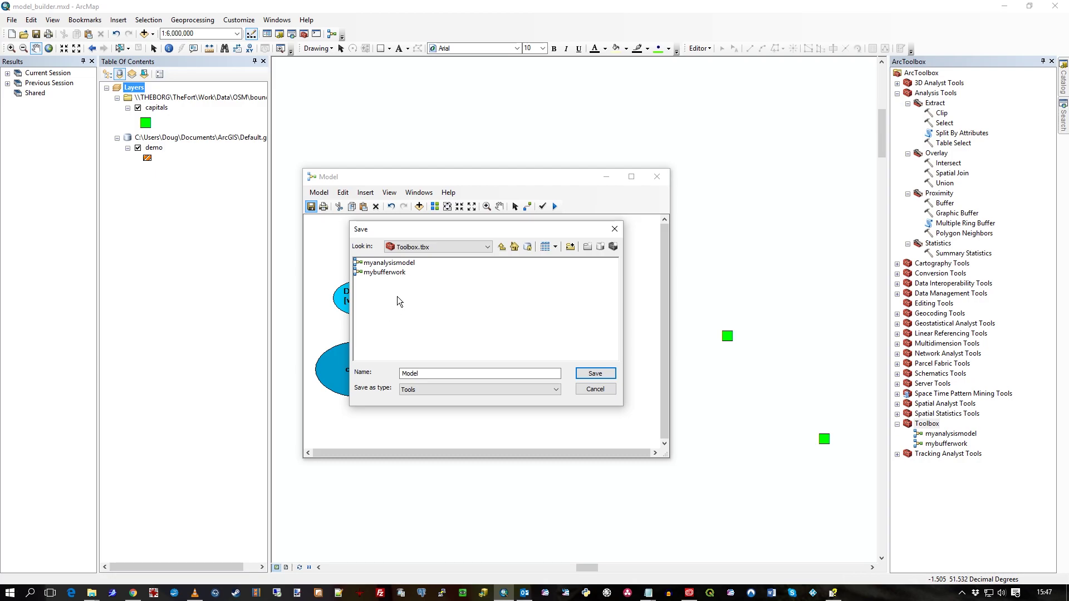
{"action": "double_click", "coordinate": [426, 372]}
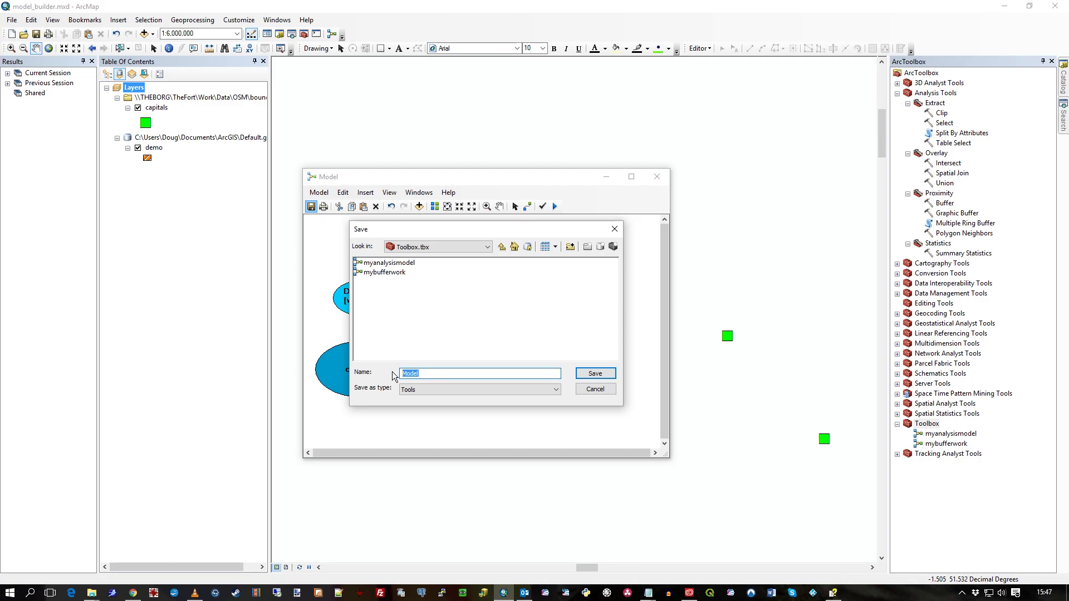
{"action": "type", "text": "ParameterExample"}
{"action": "left_click", "coordinate": [595, 374]}
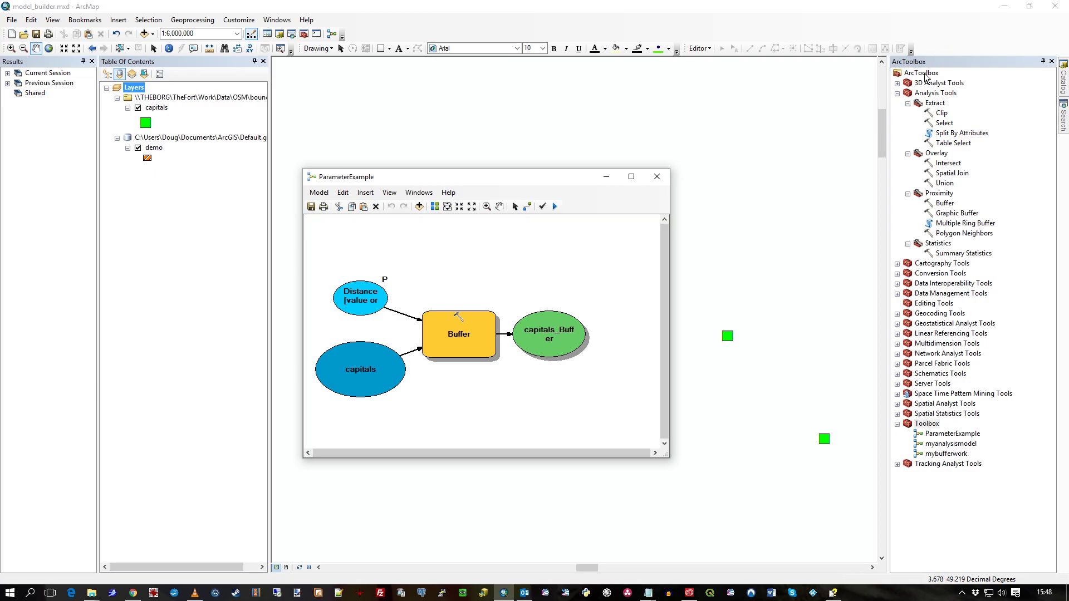
- Select the new ParameterExample model in the toolbox and minimize the model window
{"action": "left_click", "coordinate": [953, 435]}
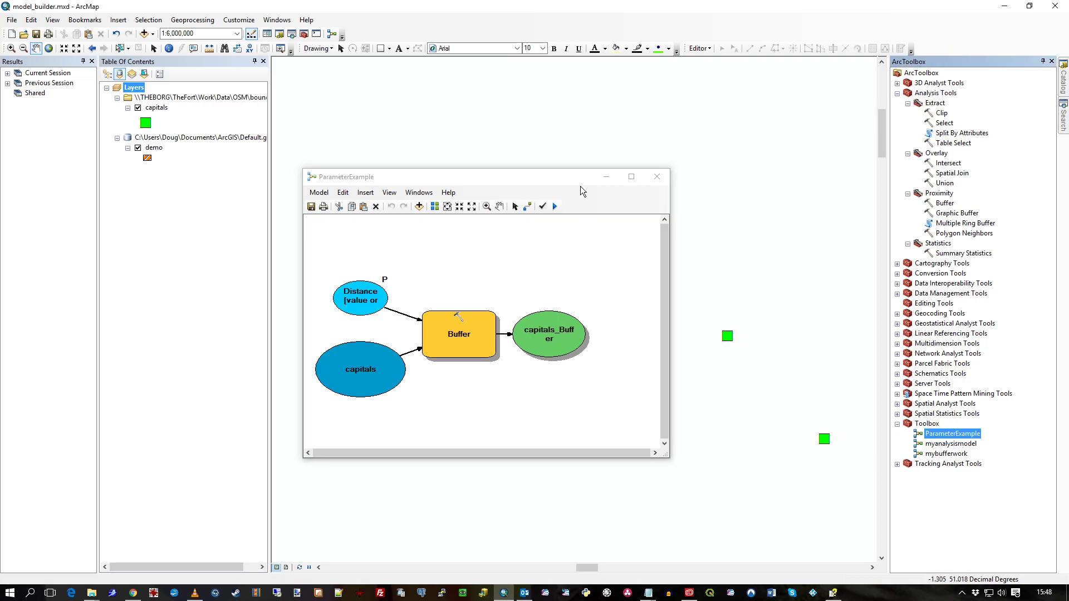
{"action": "left_click_drag", "start_coordinate": [579, 184], "coordinate": [253, 229]}
{"action": "left_click", "coordinate": [282, 225]}
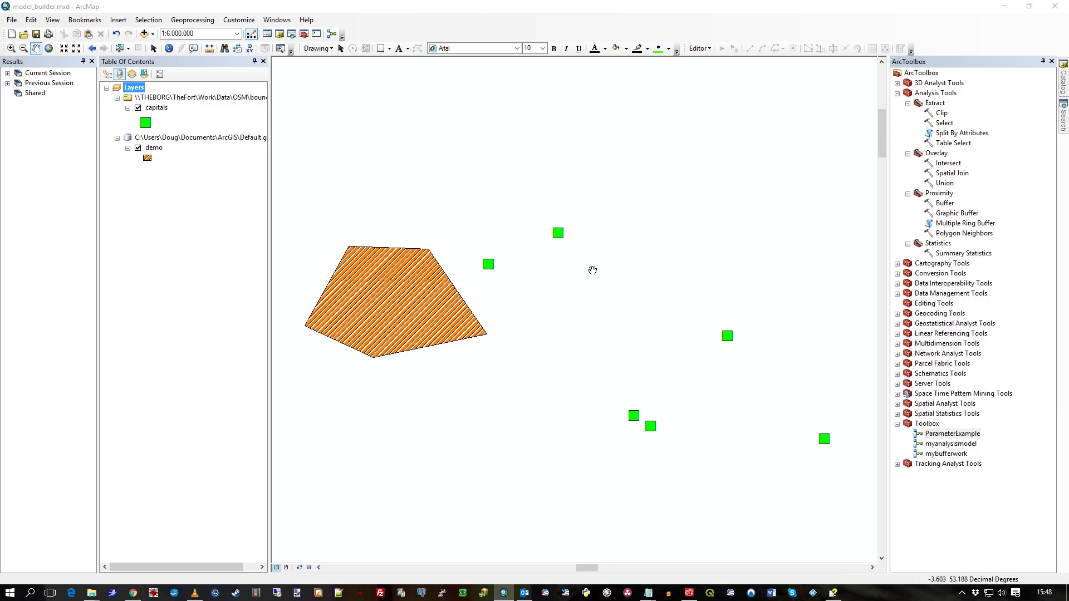
- In Customize Mode, create a new custom demo toolbar and name it
{"action": "left_click", "coordinate": [249, 24]}
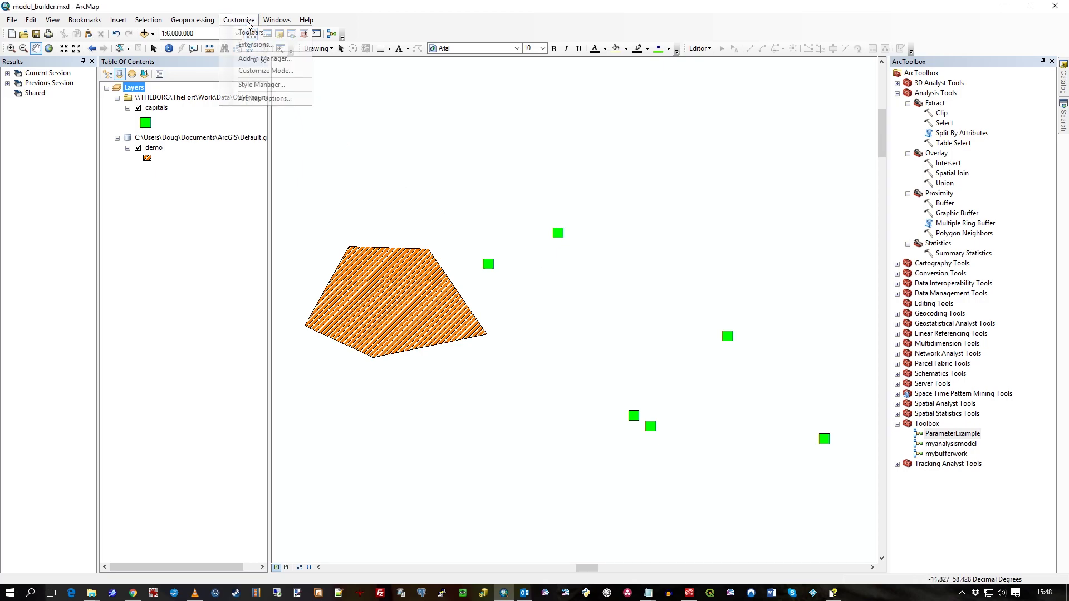
{"action": "left_click", "coordinate": [272, 79]}
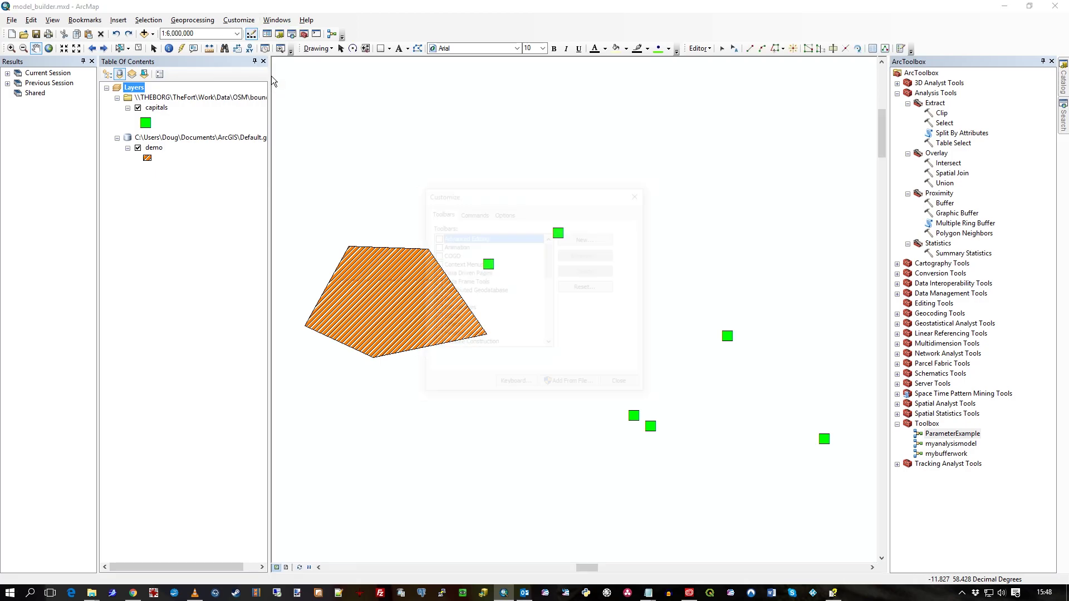
{"action": "left_click", "coordinate": [579, 238]}
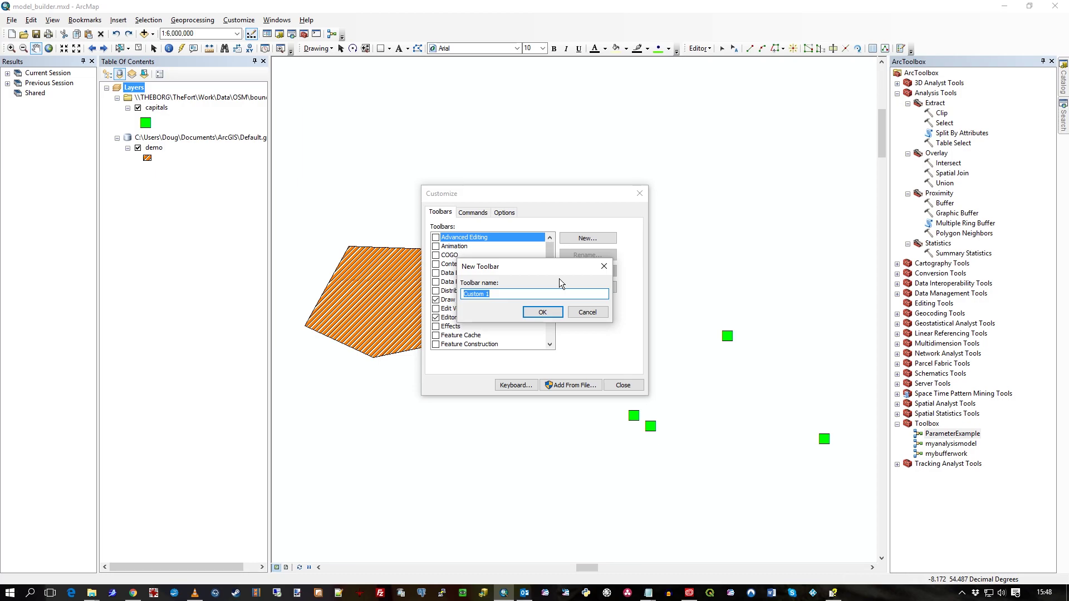
{"action": "type", "text": "DougDemoToolbar"}
{"action": "left_click", "coordinate": [550, 309]}
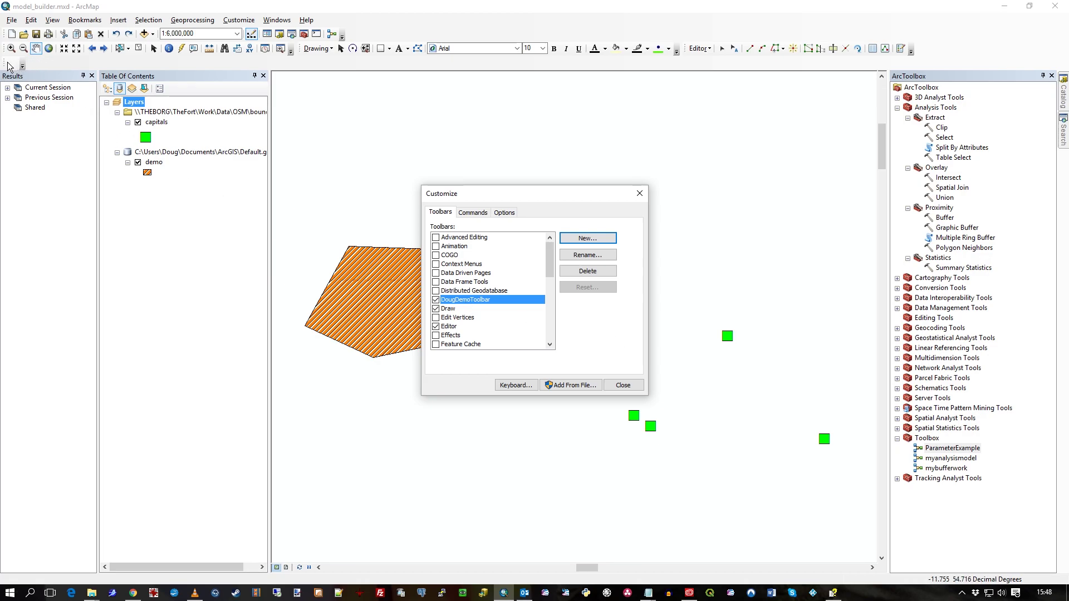
- Close the Customize dialog and check ParameterExample's model properties, leaving them unchanged
{"action": "left_click", "coordinate": [623, 385]}
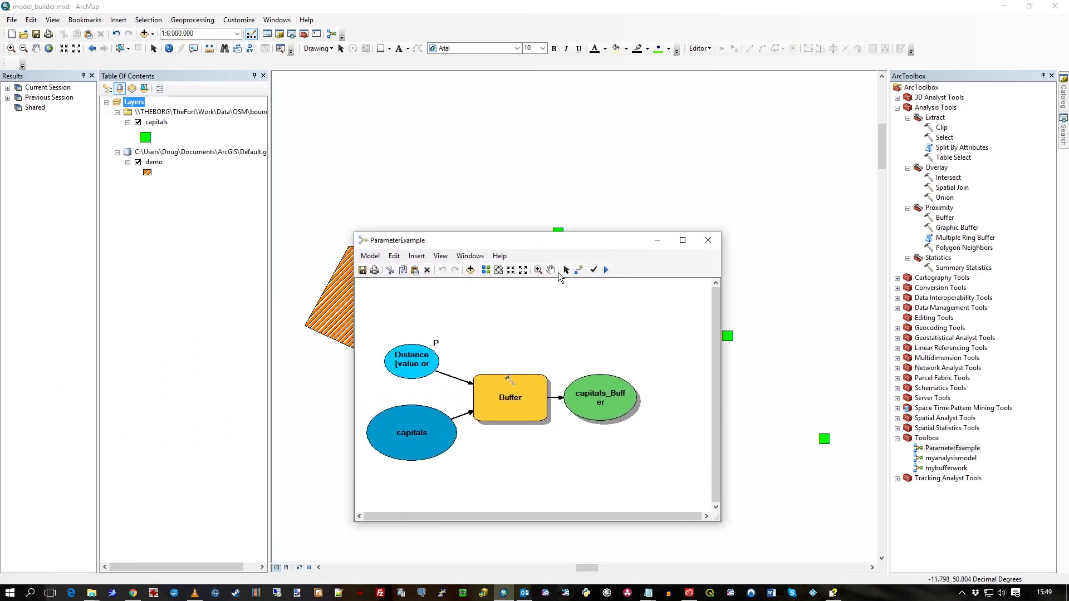
{"action": "left_click", "coordinate": [370, 256]}
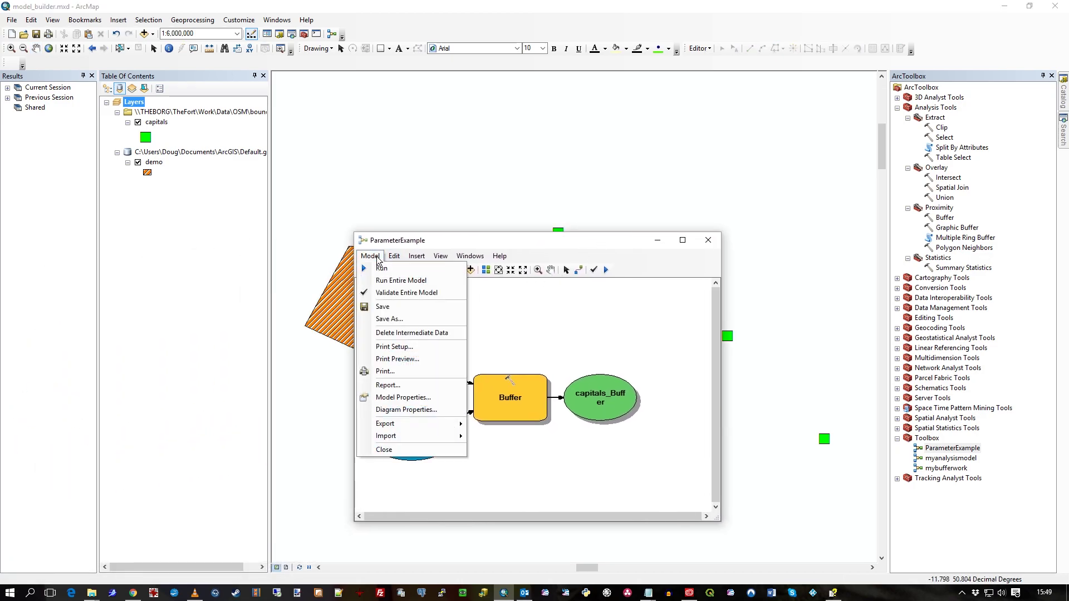
{"action": "left_click", "coordinate": [431, 402]}
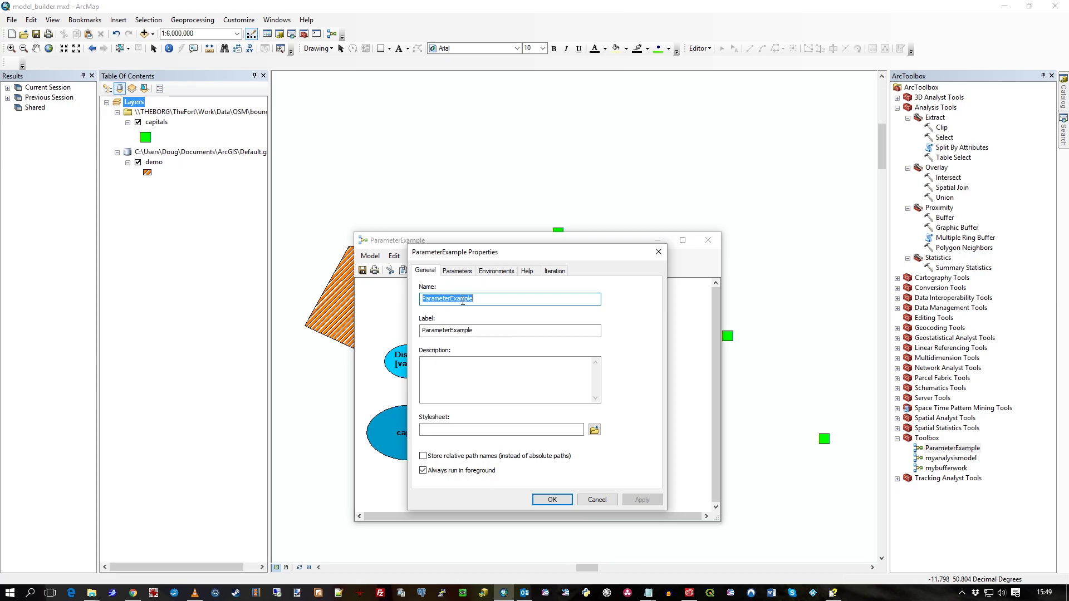
{"action": "left_click", "coordinate": [552, 500]}
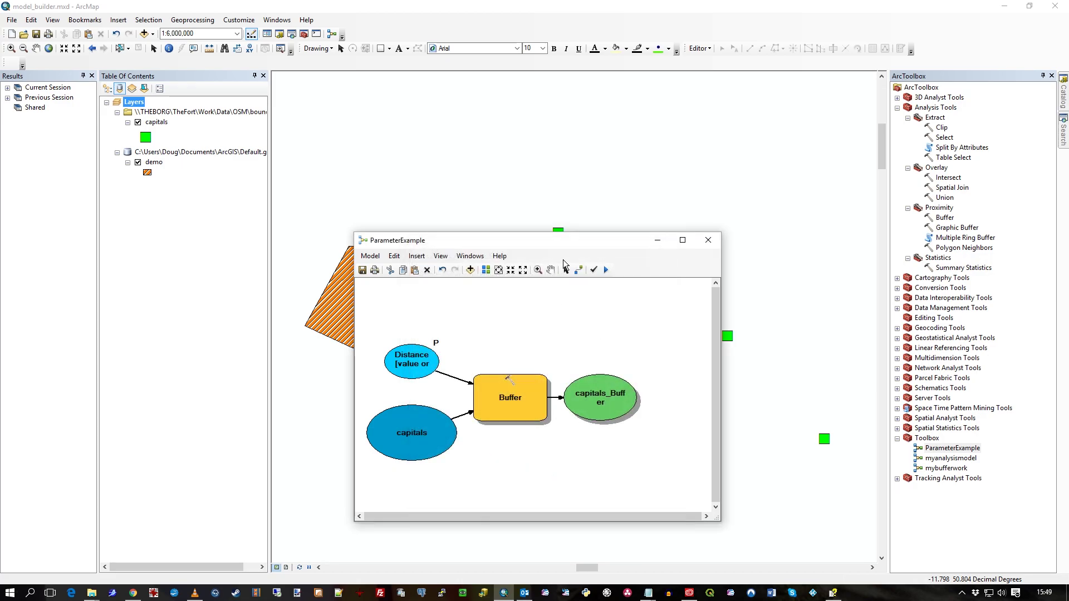
- Minimize the model and list Geoprocessing Tools commands for the new toolbar in Customize Mode
{"action": "key", "text": "super+Down"}
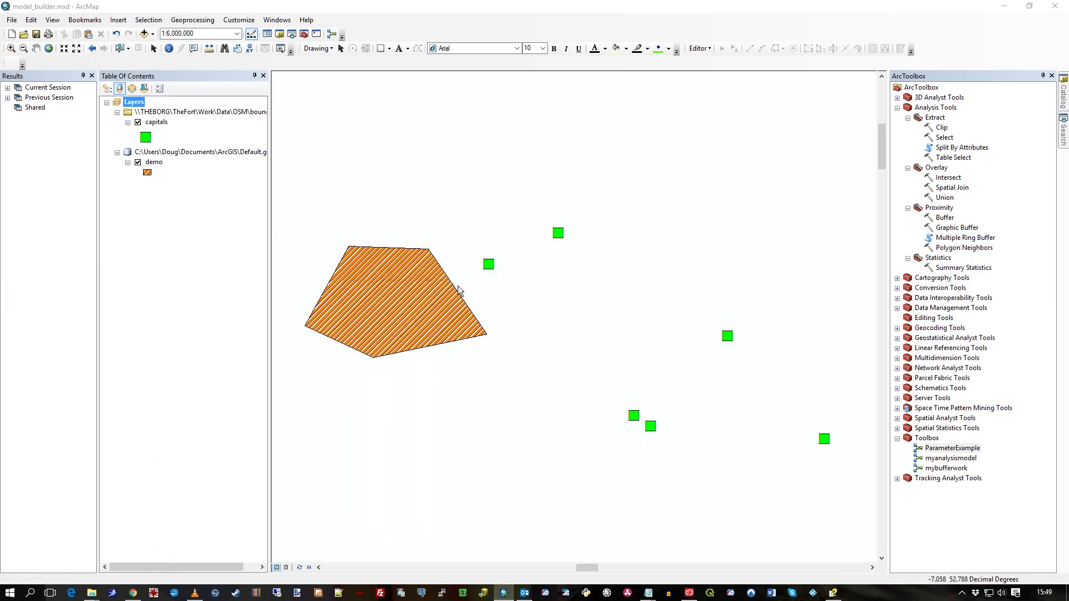
{"action": "left_click", "coordinate": [239, 20]}
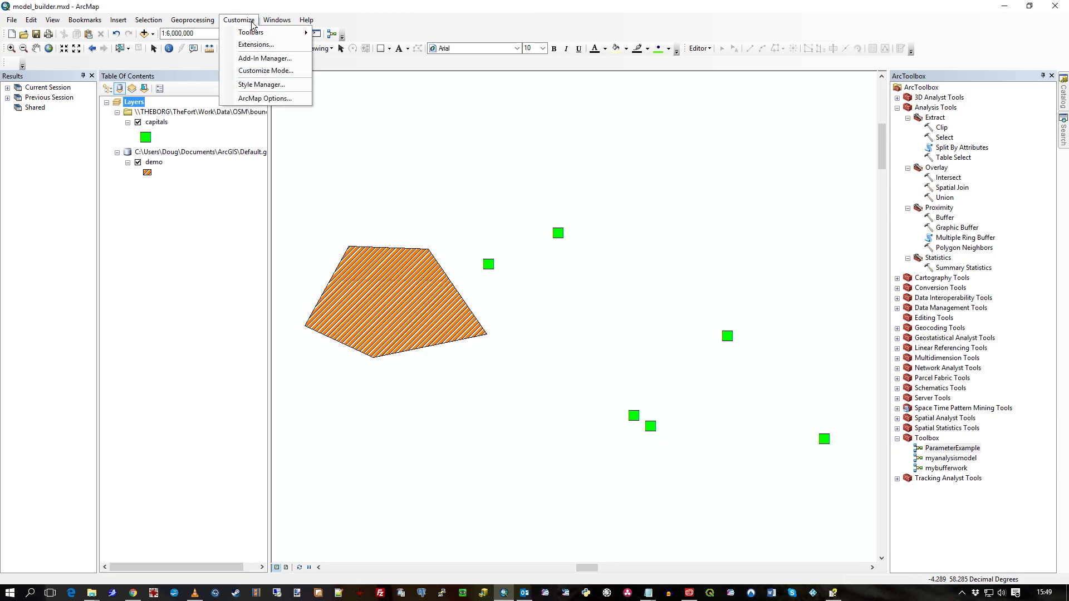
{"action": "left_click", "coordinate": [266, 71]}
{"action": "left_click", "coordinate": [474, 300]}
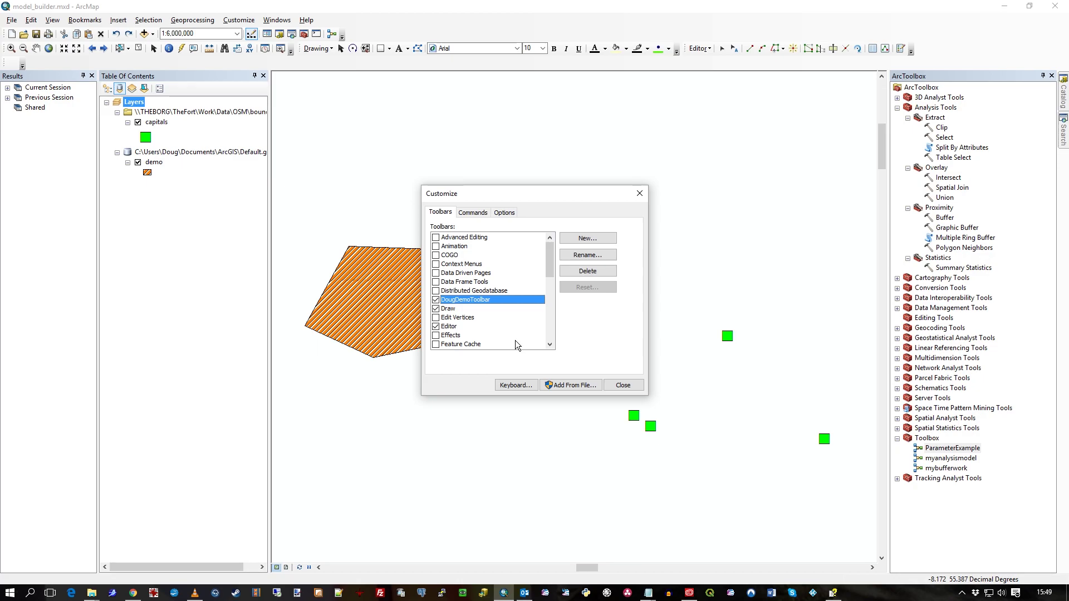
{"action": "left_click", "coordinate": [473, 213]}
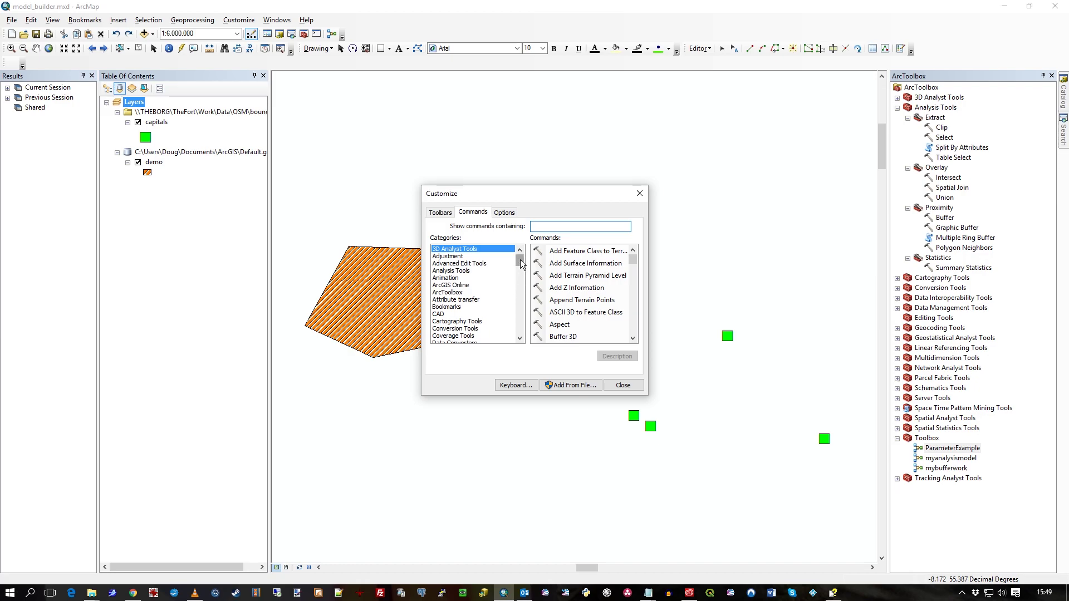
{"action": "left_click_drag", "start_coordinate": [522, 264], "coordinate": [526, 346]}
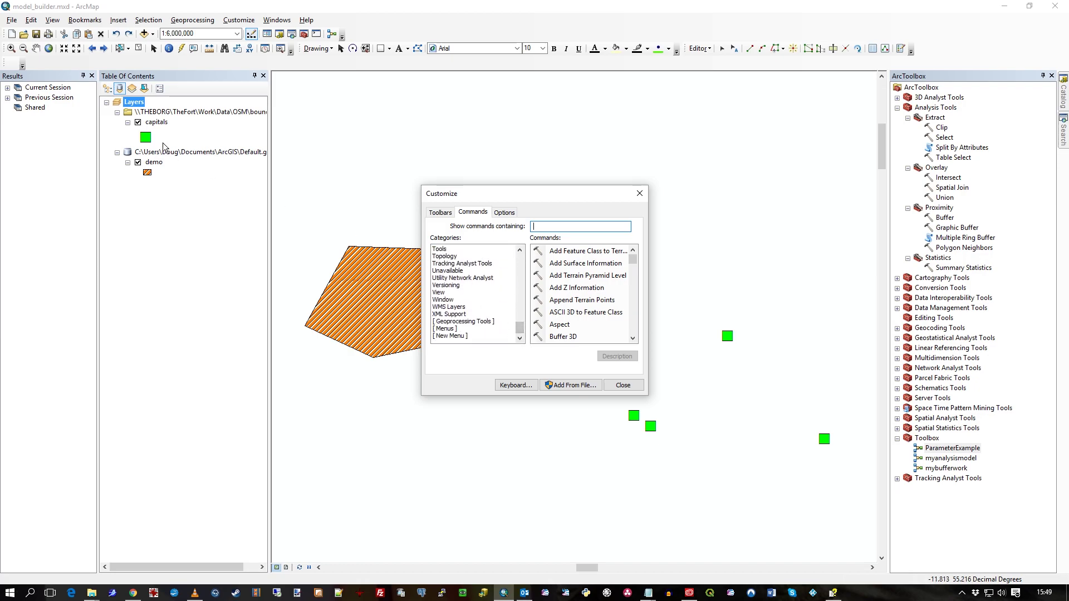
{"action": "left_click", "coordinate": [469, 322]}
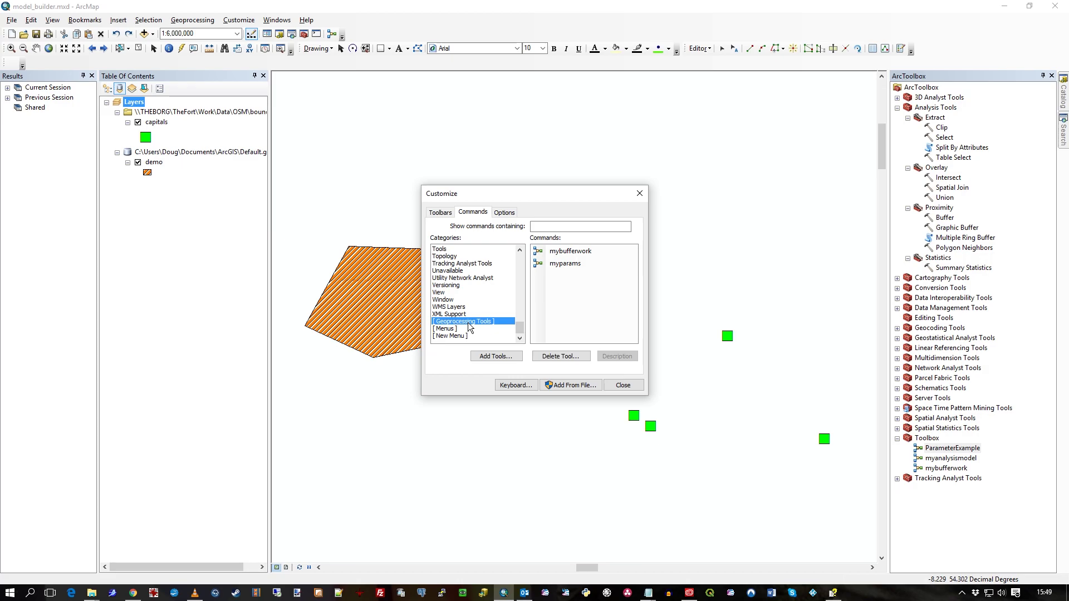
- Add the ParameterExample model from the ArcGIS folder's Toolbox.tbx as a geoprocessing command
{"action": "left_click", "coordinate": [491, 355]}
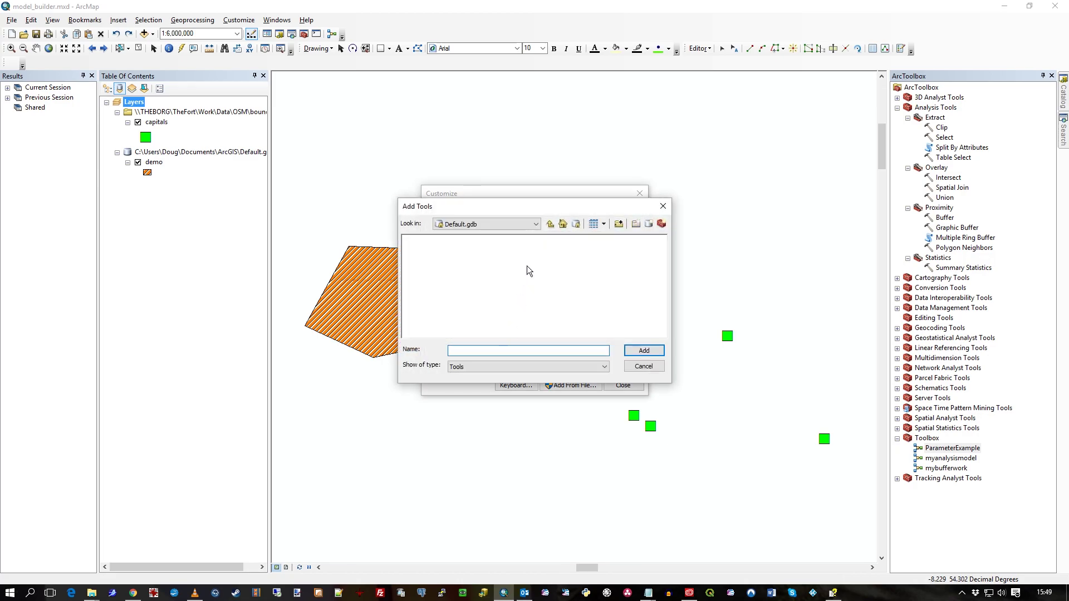
{"action": "left_click", "coordinate": [552, 224]}
{"action": "left_click", "coordinate": [430, 287]}
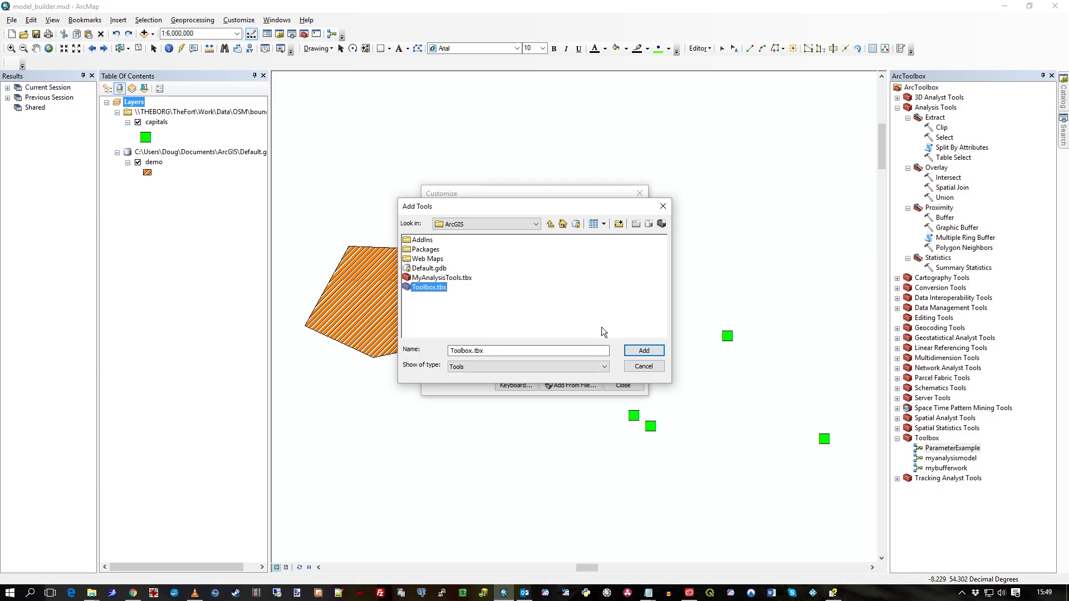
{"action": "left_click", "coordinate": [644, 350]}
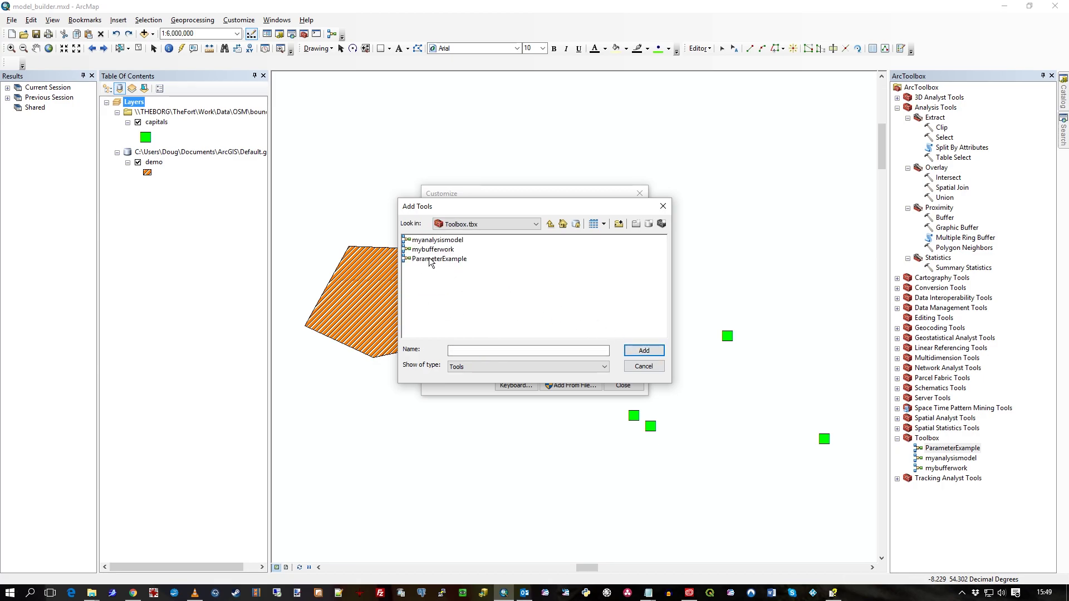
{"action": "left_click", "coordinate": [431, 260]}
{"action": "left_click", "coordinate": [649, 351]}
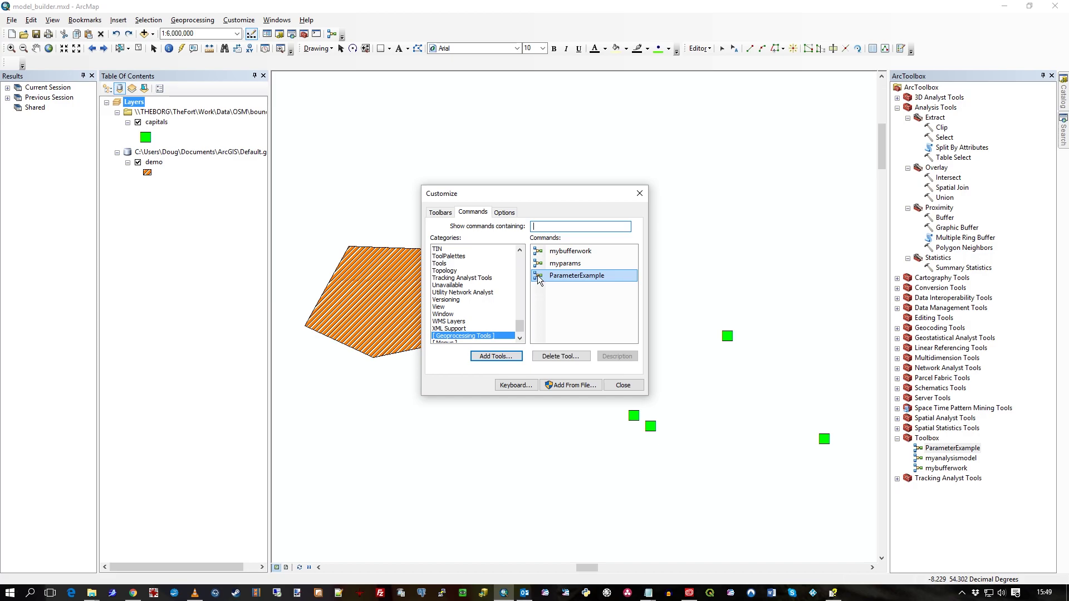
- Add the ParameterExample command as a button on the new custom toolbar and close Customize
{"action": "left_click_drag", "start_coordinate": [538, 277], "coordinate": [11, 65]}
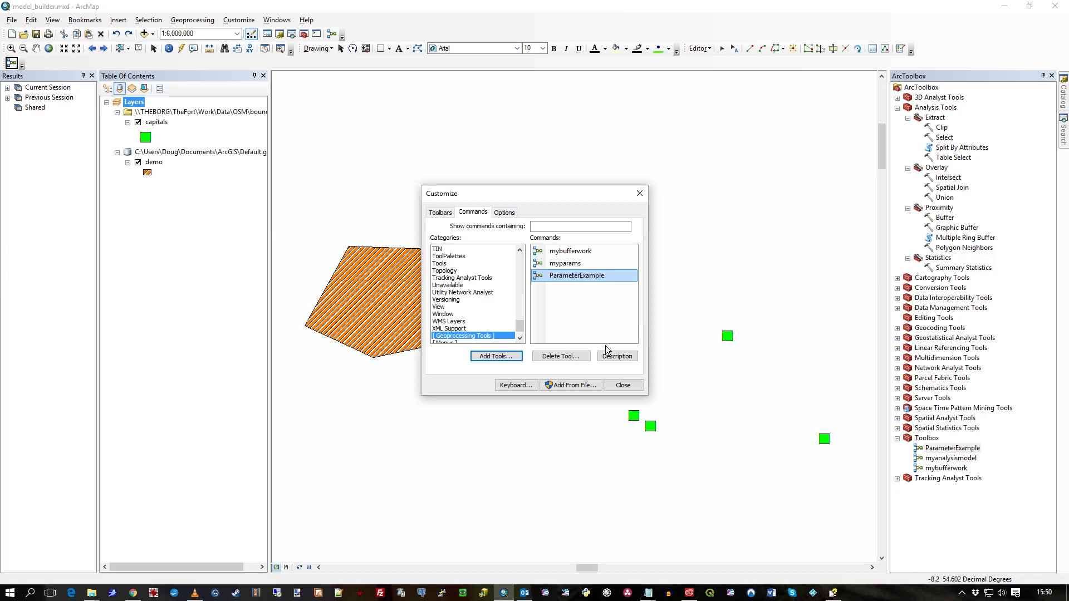
{"action": "left_click", "coordinate": [504, 213]}
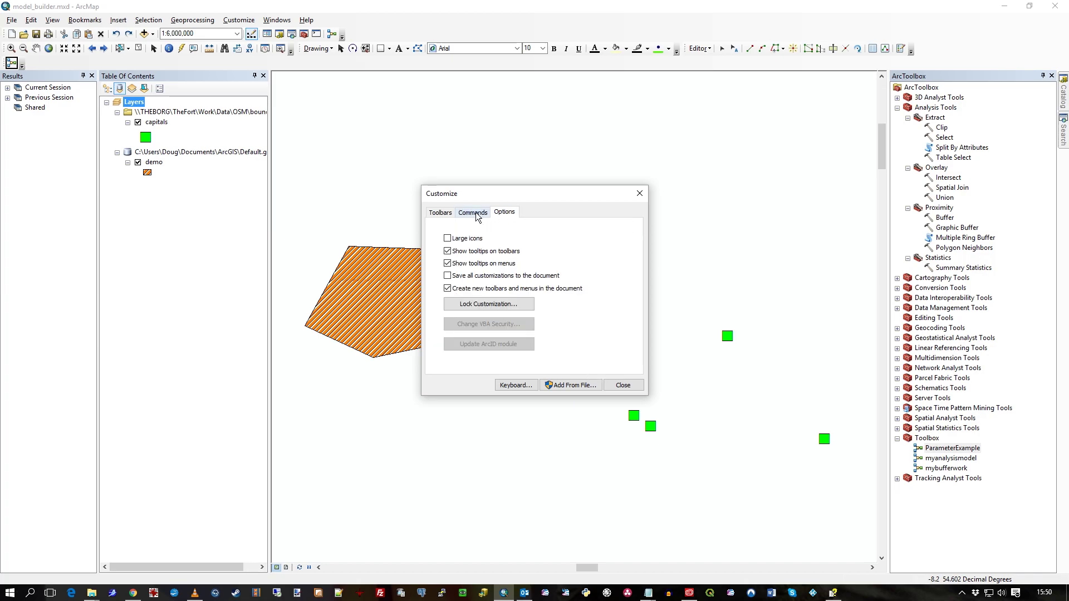
{"action": "left_click", "coordinate": [477, 215]}
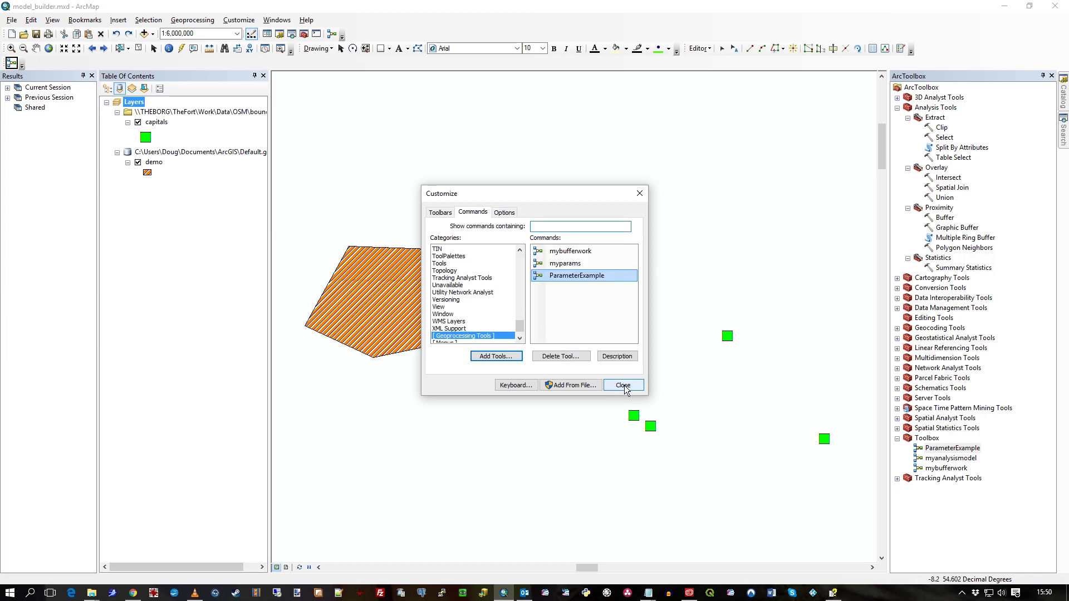
{"action": "left_click", "coordinate": [623, 385]}
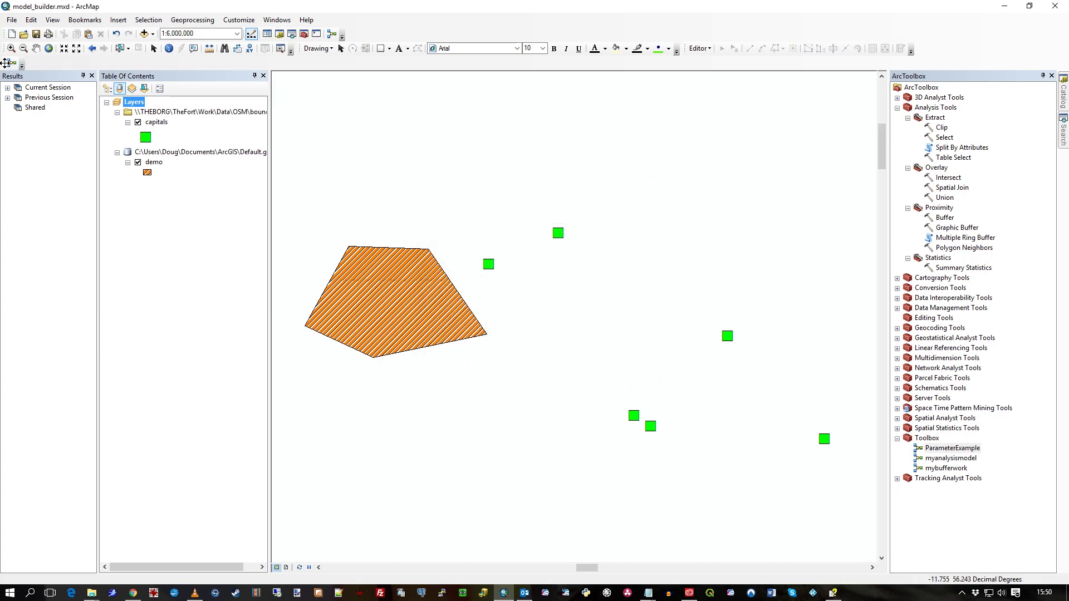
{"action": "left_click_drag", "start_coordinate": [181, 68], "coordinate": [412, 66]}
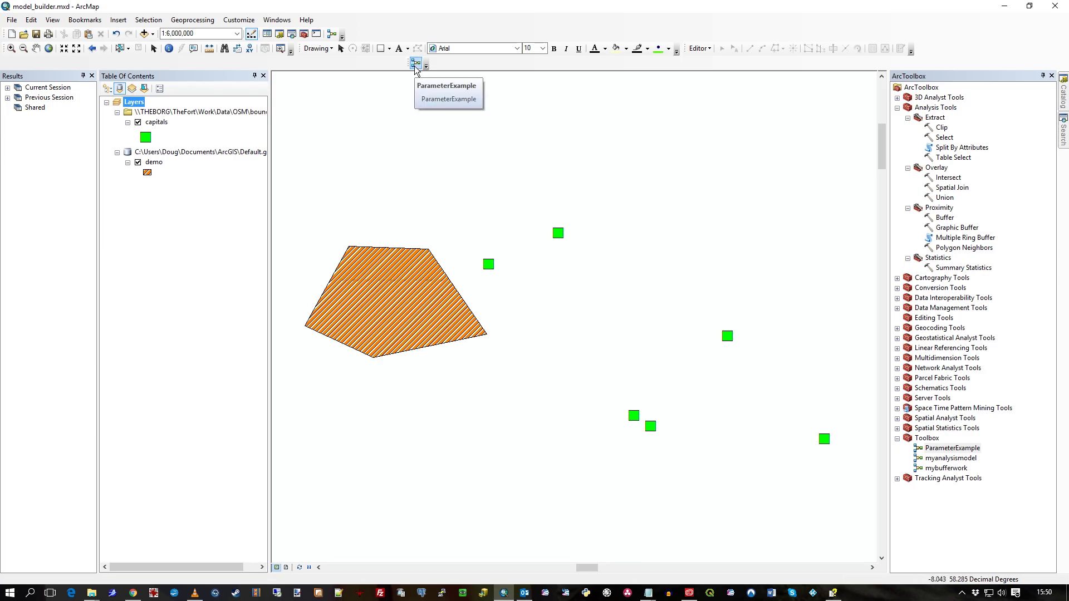
{"action": "left_click", "coordinate": [415, 64]}
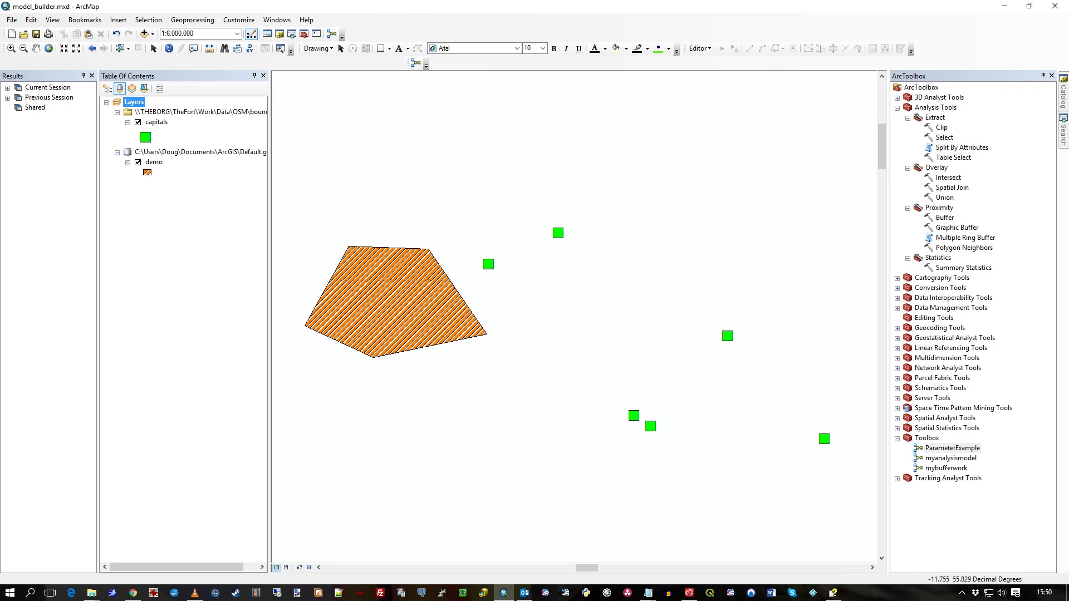
{"action": "left_click_drag", "start_coordinate": [490, 212], "coordinate": [613, 180]}
{"action": "left_click", "coordinate": [373, 195]}
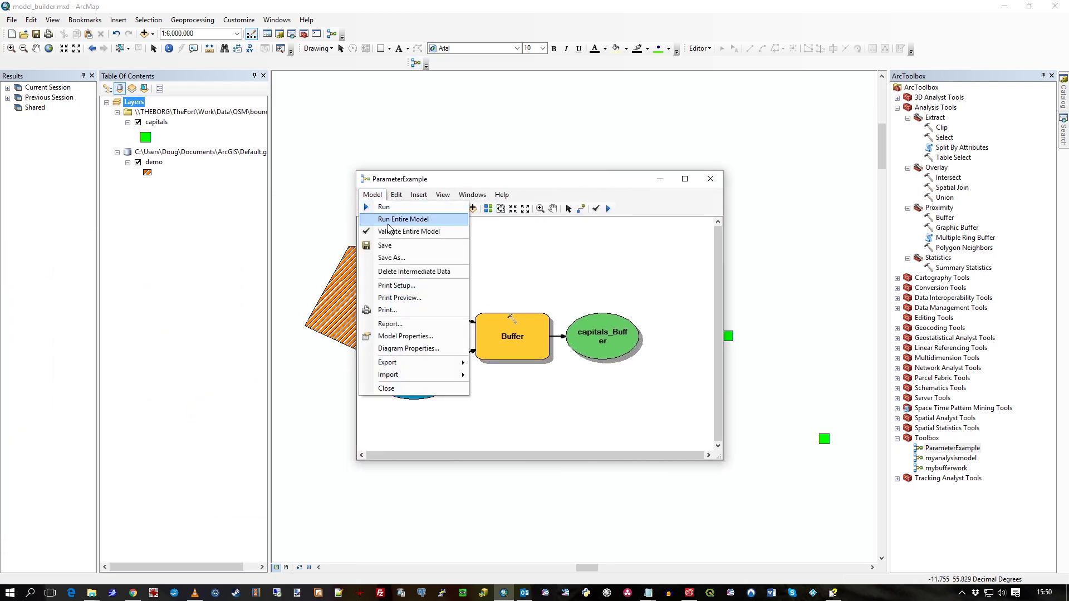
{"action": "left_click", "coordinate": [409, 335]}
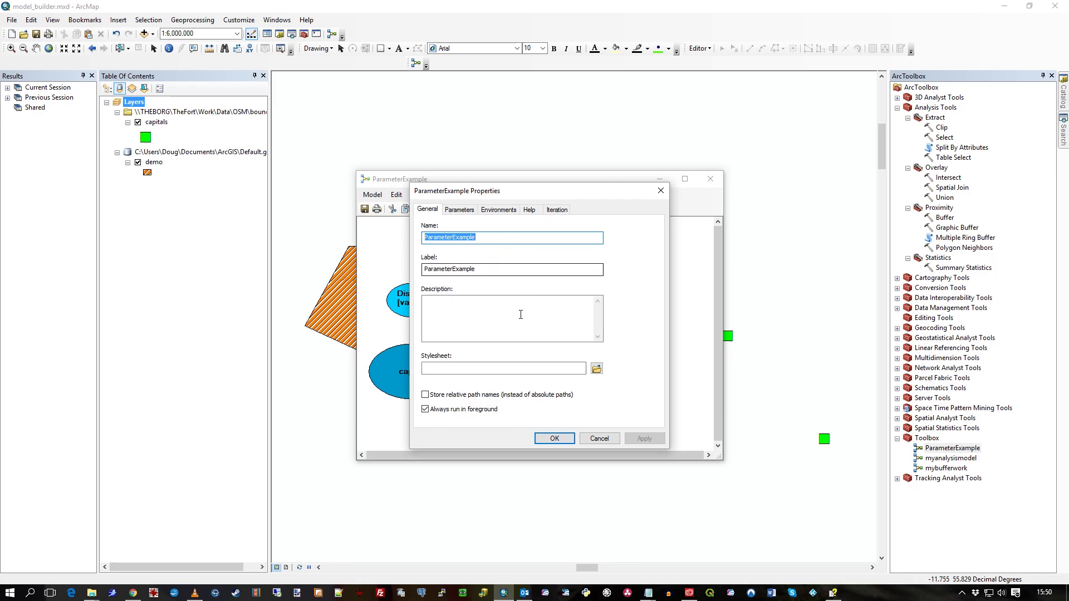
{"action": "left_click", "coordinate": [529, 210]}
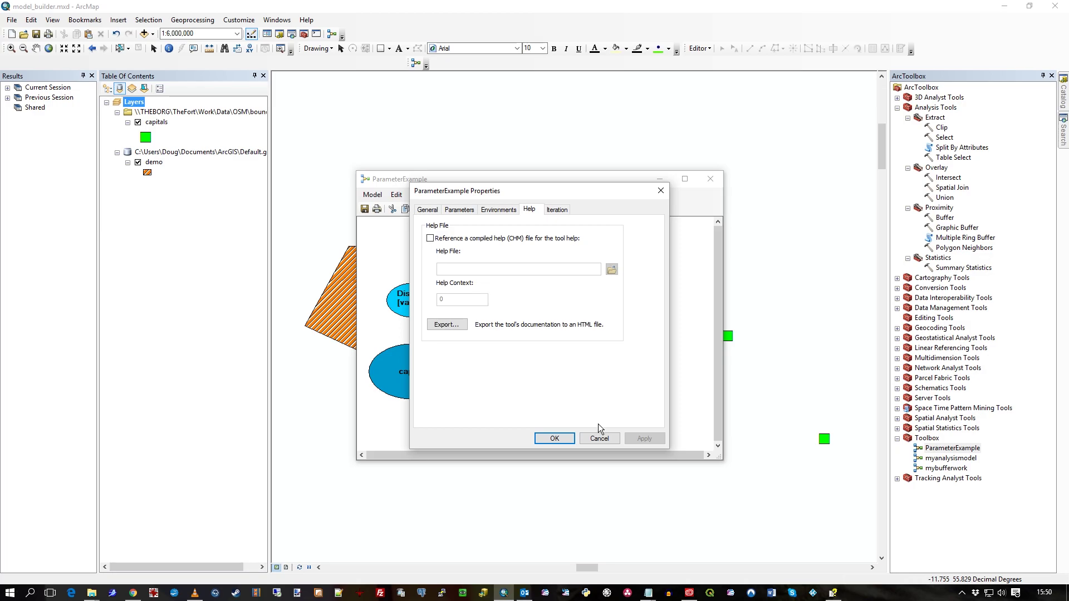
{"action": "left_click", "coordinate": [599, 440]}
{"action": "left_click_drag", "start_coordinate": [580, 179], "coordinate": [0, 200]}
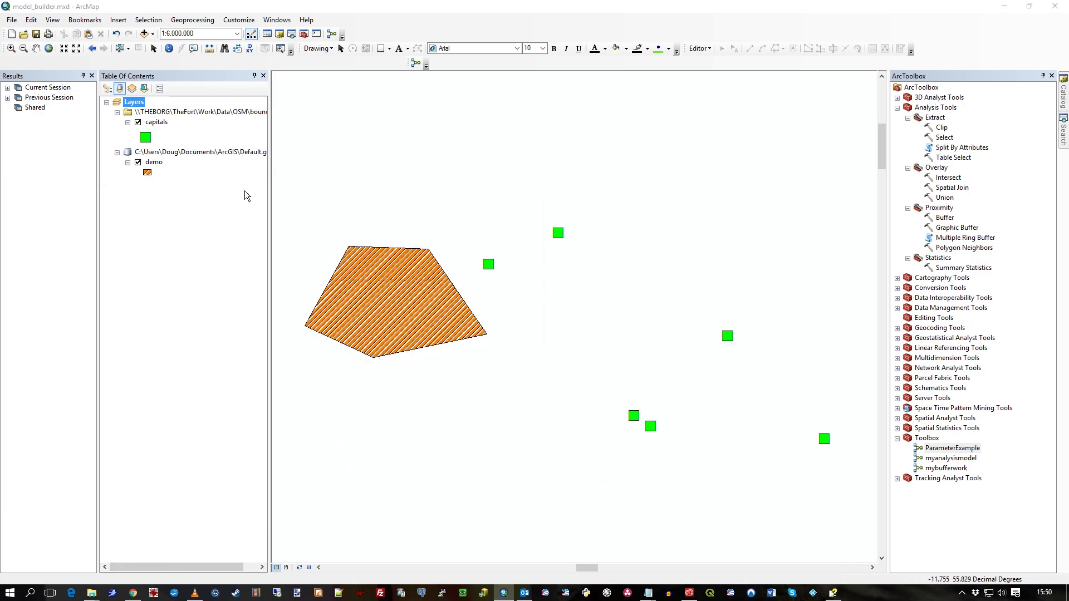
- Launch ParameterExample from the toolbar, keeping Distance at 3 Decimal degrees
{"action": "left_click", "coordinate": [416, 63]}
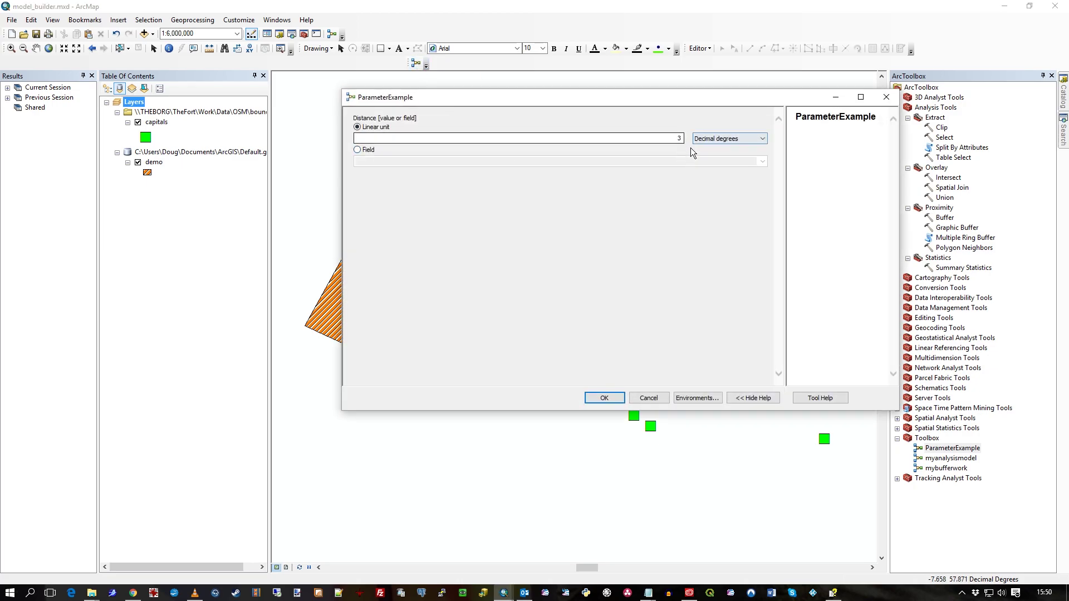
{"action": "left_click", "coordinate": [713, 139]}
{"action": "left_click", "coordinate": [536, 139]}
{"action": "left_click", "coordinate": [733, 141]}
{"action": "left_click", "coordinate": [734, 140]}
{"action": "left_click", "coordinate": [666, 136]}
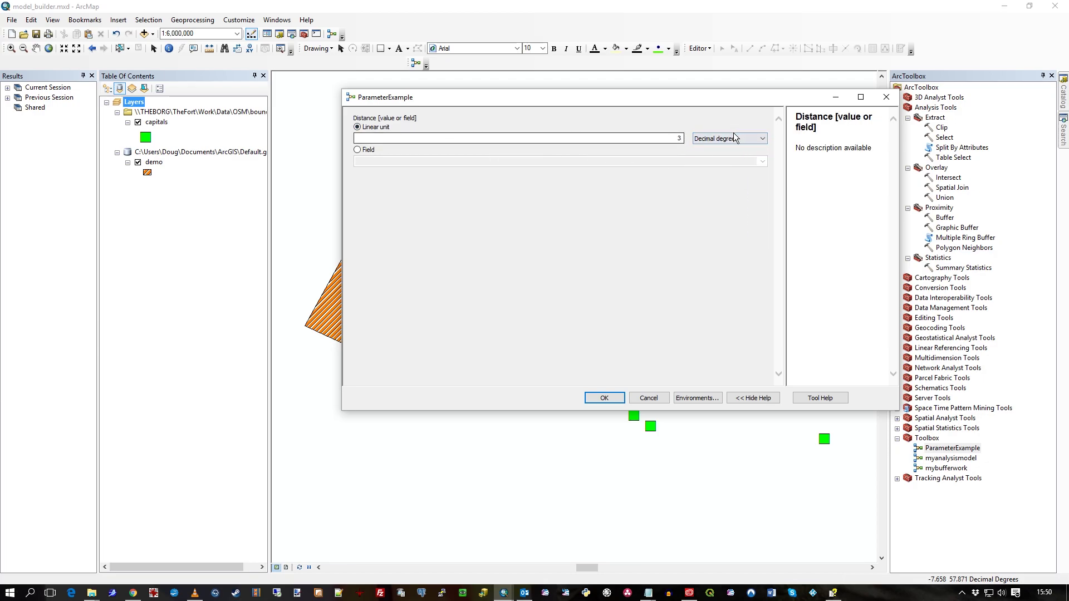
- Confirm Distance is a model parameter in ModelBuilder, then run the model with distance 3
{"action": "key", "text": "alt+Tab"}
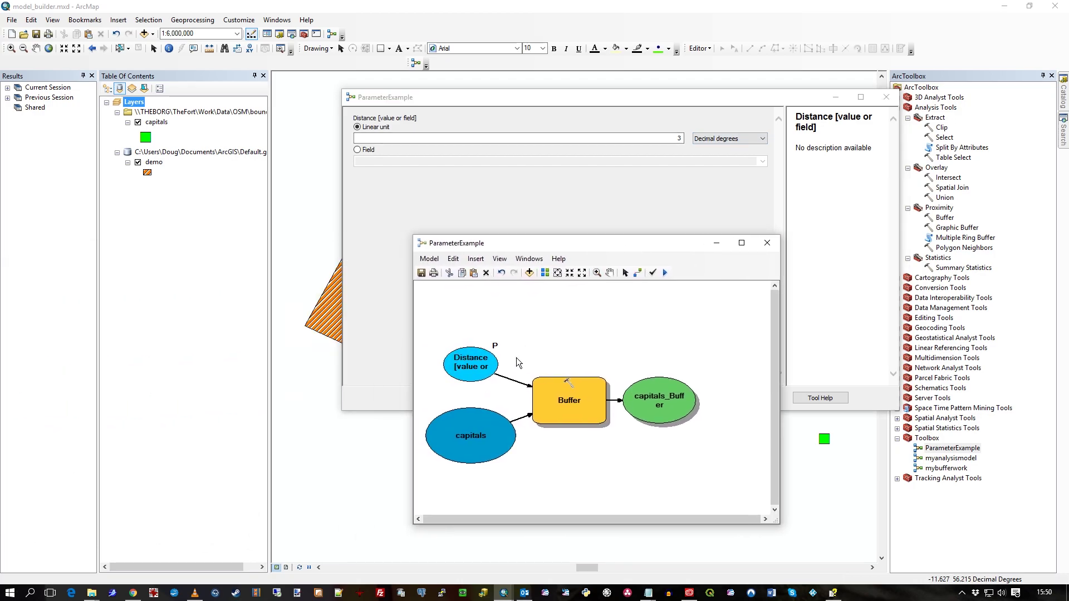
{"action": "right_click", "coordinate": [480, 376]}
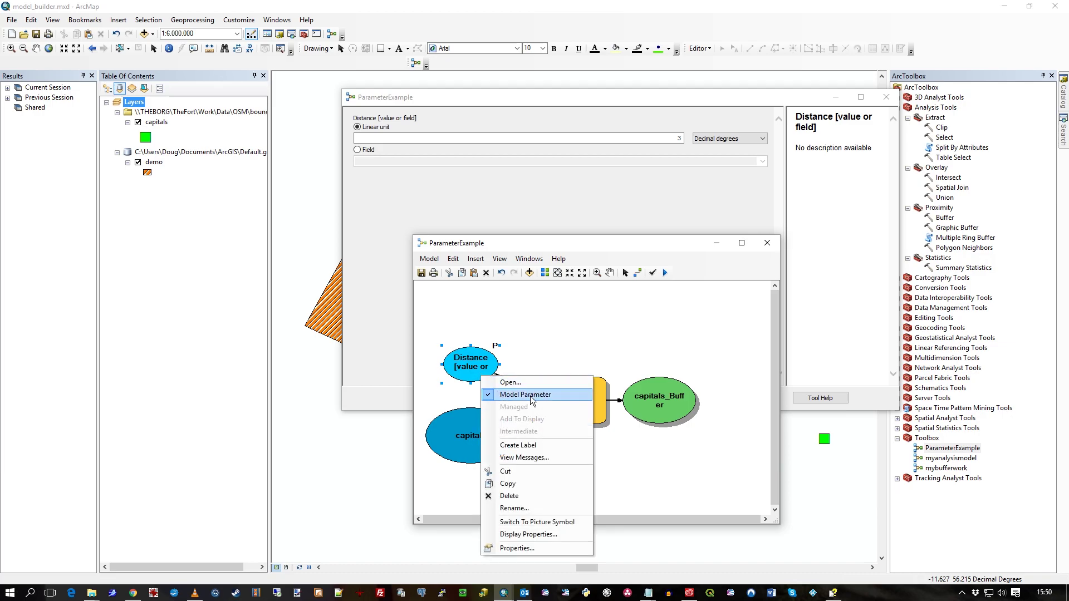
{"action": "left_click", "coordinate": [556, 337]}
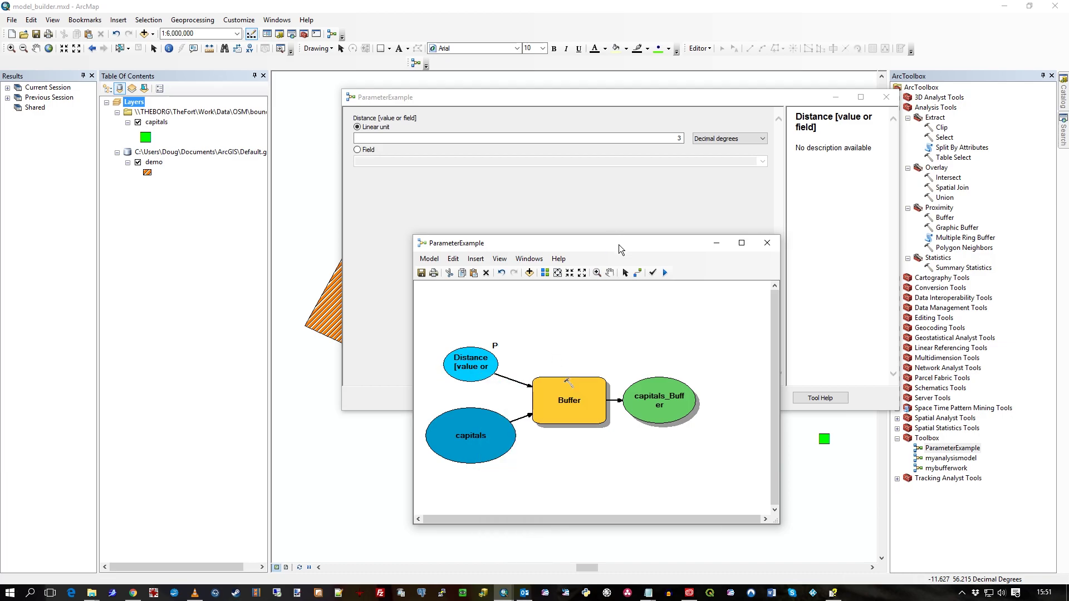
{"action": "left_click_drag", "start_coordinate": [619, 248], "coordinate": [430, 212]}
{"action": "left_click", "coordinate": [443, 166]}
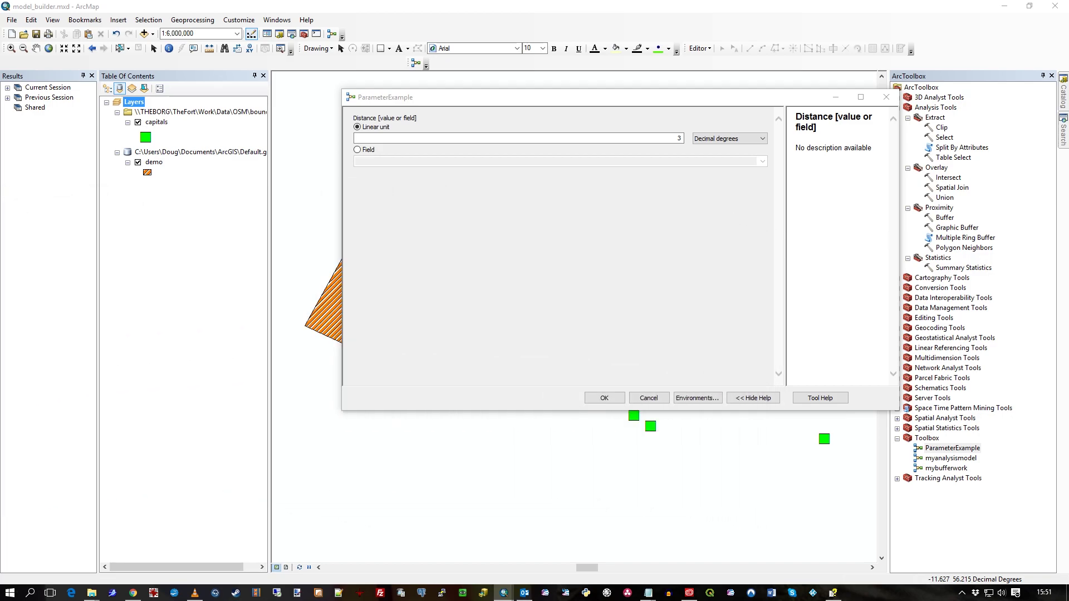
{"action": "double_click", "coordinate": [679, 138]}
{"action": "left_click", "coordinate": [617, 399]}
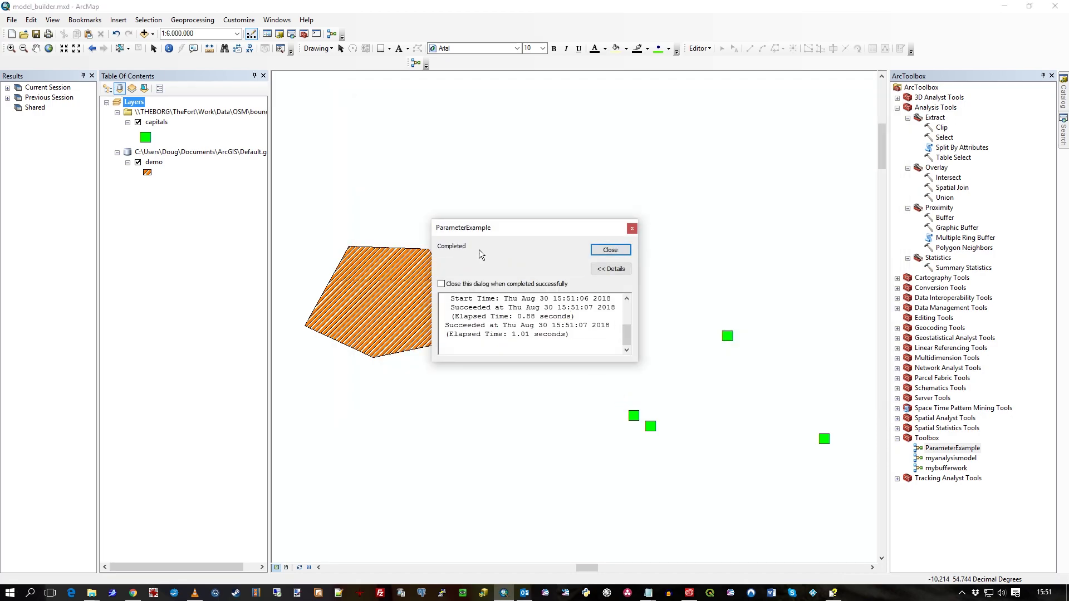
{"action": "left_click", "coordinate": [616, 250]}
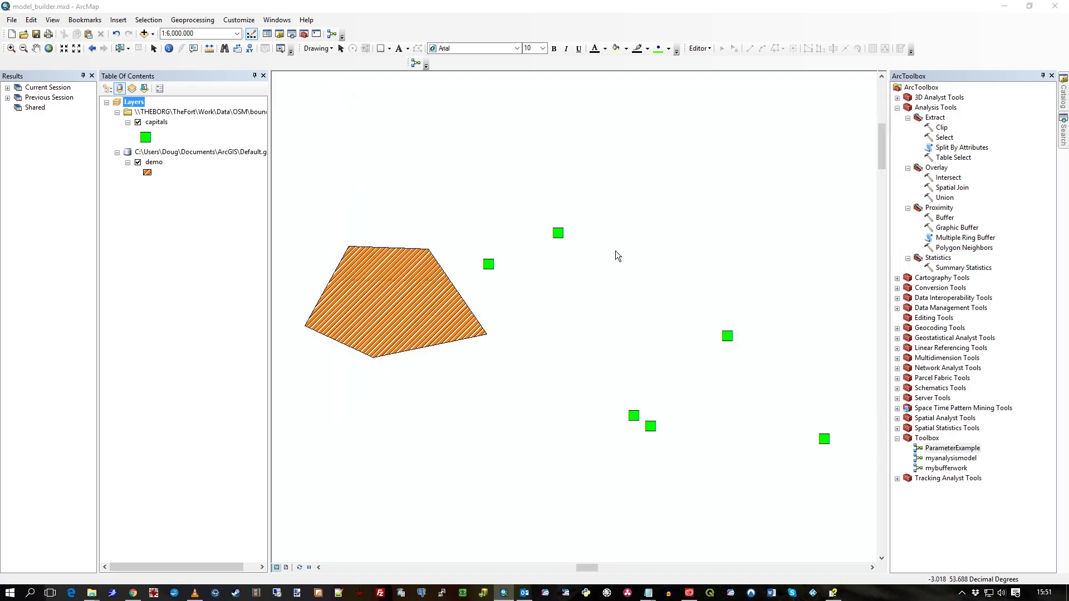
- Add capitals_Buffer1, demo_Intersect_Statistics and capitals_Buffer_Intersect_St from Default.gdb to the map
{"action": "left_click", "coordinate": [143, 34]}
{"action": "left_click", "coordinate": [550, 224]}
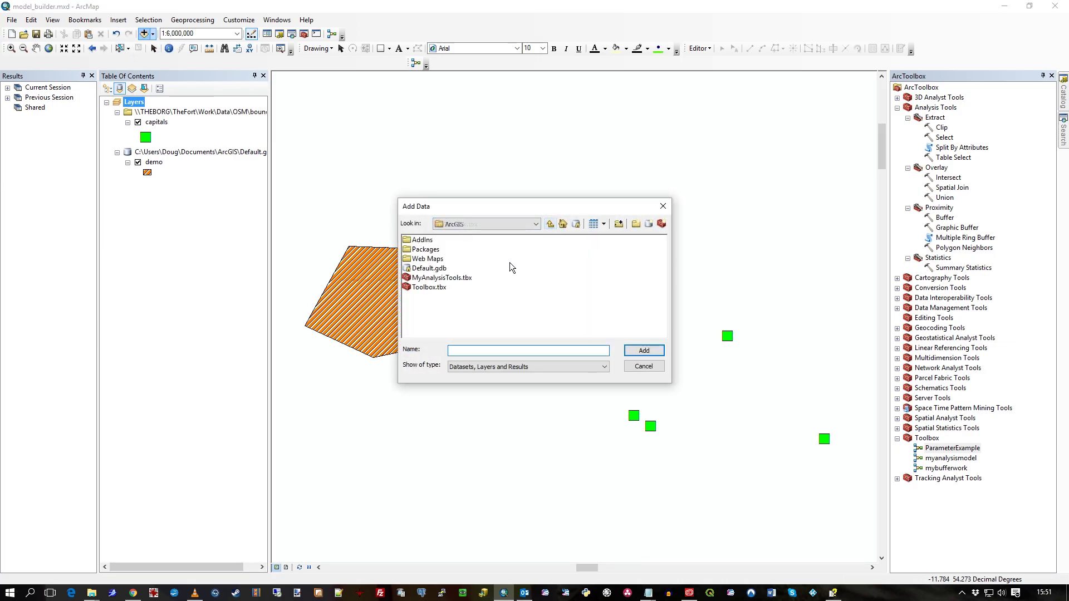
{"action": "double_click", "coordinate": [429, 270]}
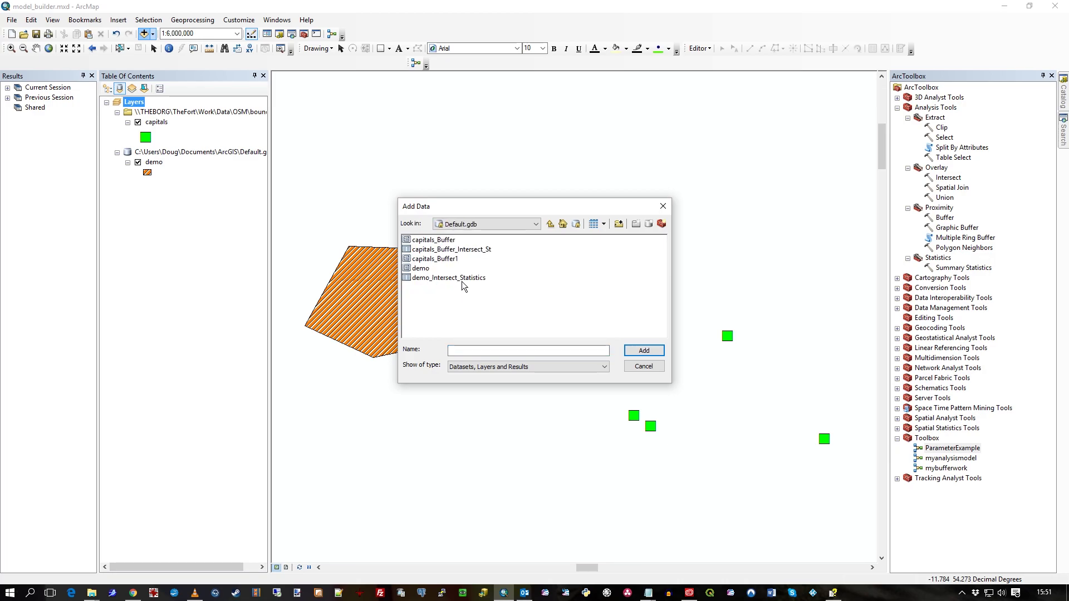
{"action": "left_click", "coordinate": [448, 278]}
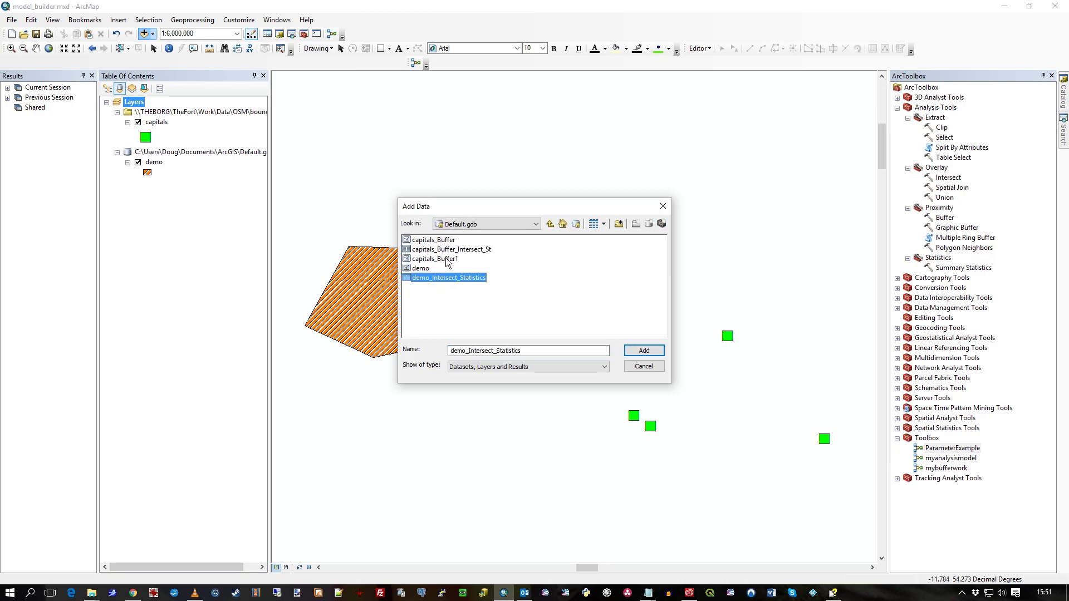
{"action": "left_click", "coordinate": [447, 260], "text": "ctrl"}
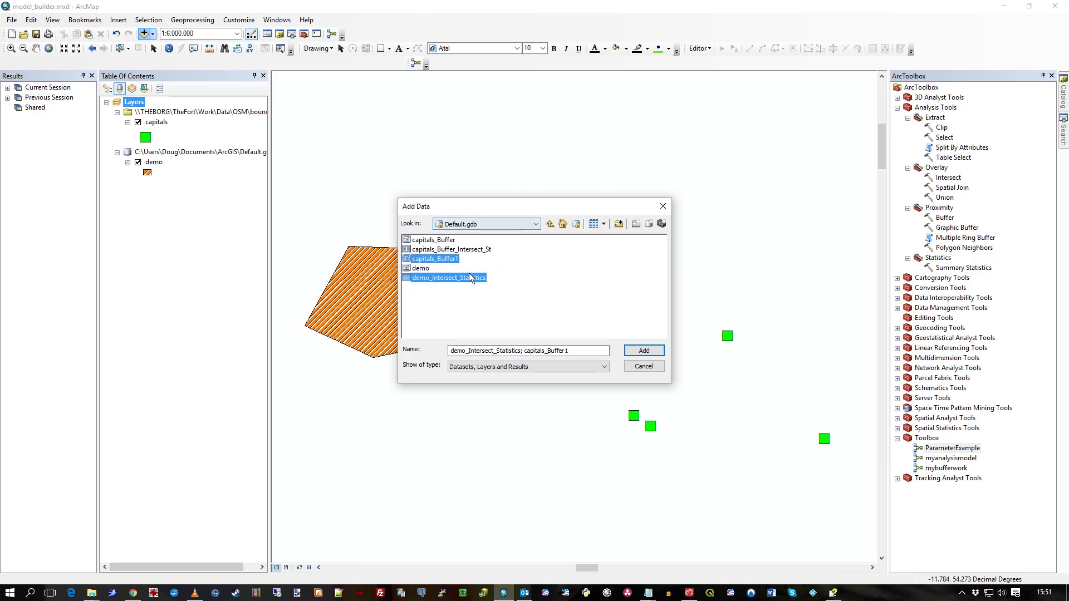
{"action": "left_click", "coordinate": [453, 249], "text": "ctrl"}
{"action": "left_click", "coordinate": [452, 240], "text": "ctrl"}
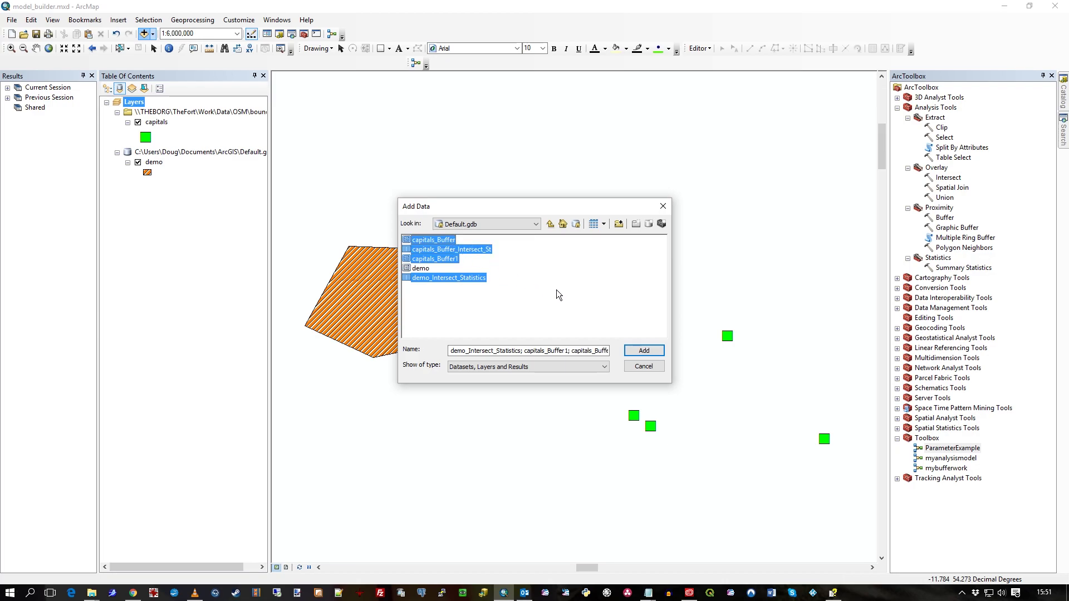
{"action": "left_click", "coordinate": [449, 243], "text": "ctrl"}
{"action": "left_click", "coordinate": [639, 350]}
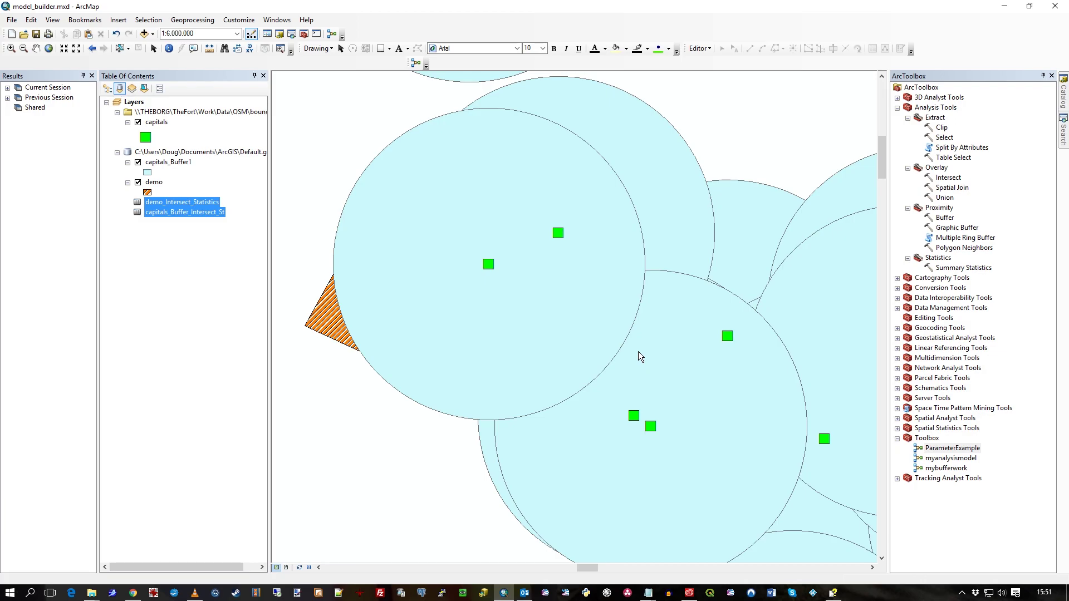
- Remove the Default.gdb group of buffer, demo and statistics entries from the Table Of Contents
{"action": "scroll", "coordinate": [566, 289], "scroll_direction": "up", "scroll_amount": 1}
{"action": "scroll", "coordinate": [562, 291], "scroll_direction": "down", "scroll_amount": 3}
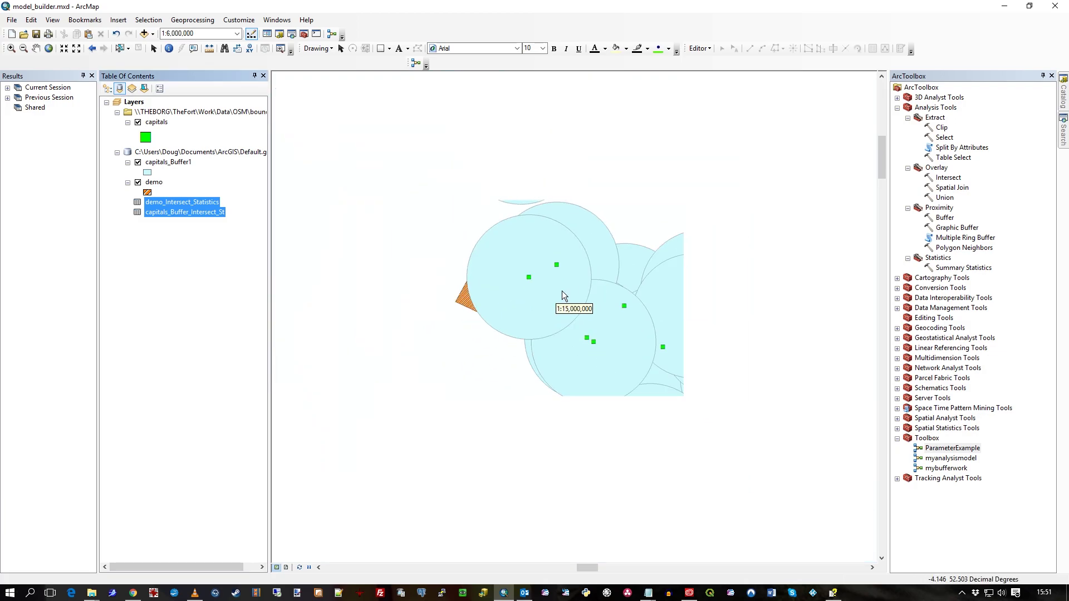
{"action": "scroll", "coordinate": [562, 295], "scroll_direction": "down", "scroll_amount": 1}
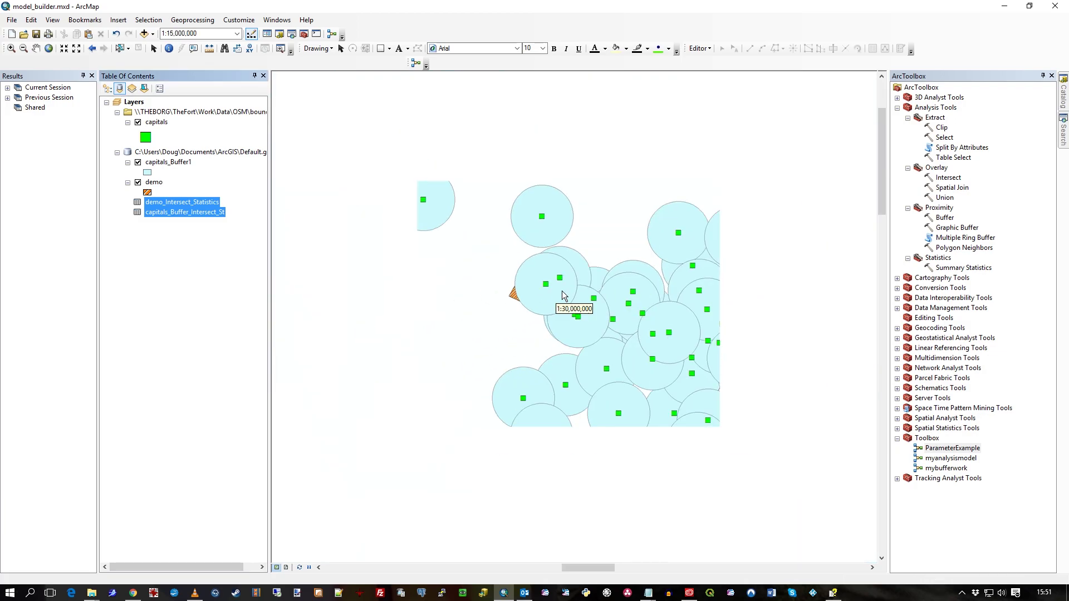
{"action": "scroll", "coordinate": [560, 288], "scroll_direction": "up", "scroll_amount": 2}
{"action": "left_click", "coordinate": [188, 223]}
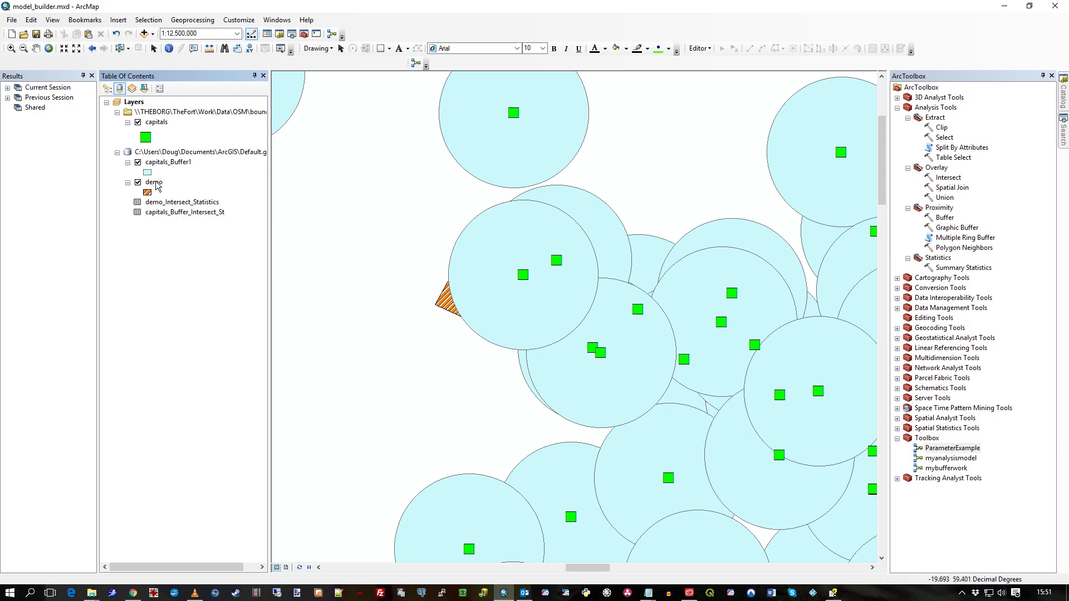
{"action": "left_click", "coordinate": [117, 152]}
{"action": "right_click", "coordinate": [171, 154]}
{"action": "left_click", "coordinate": [201, 160]}
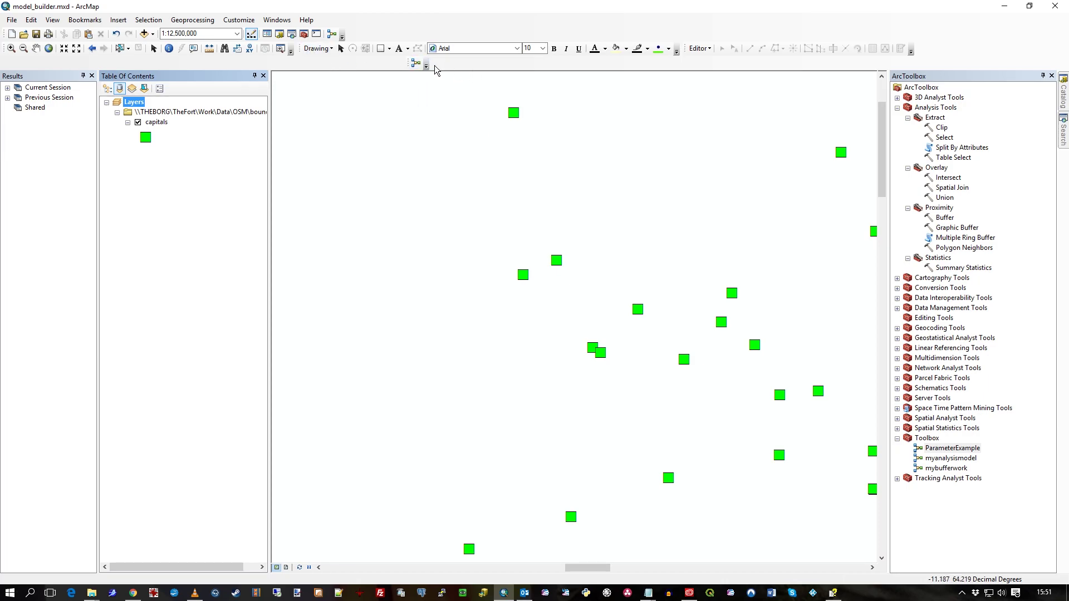
- Delete the custom demo toolbar from the Toolbars list in Customize Mode, confirming the deletion
{"action": "left_click", "coordinate": [277, 20]}
{"action": "mouse_move", "coordinate": [233, 24]}
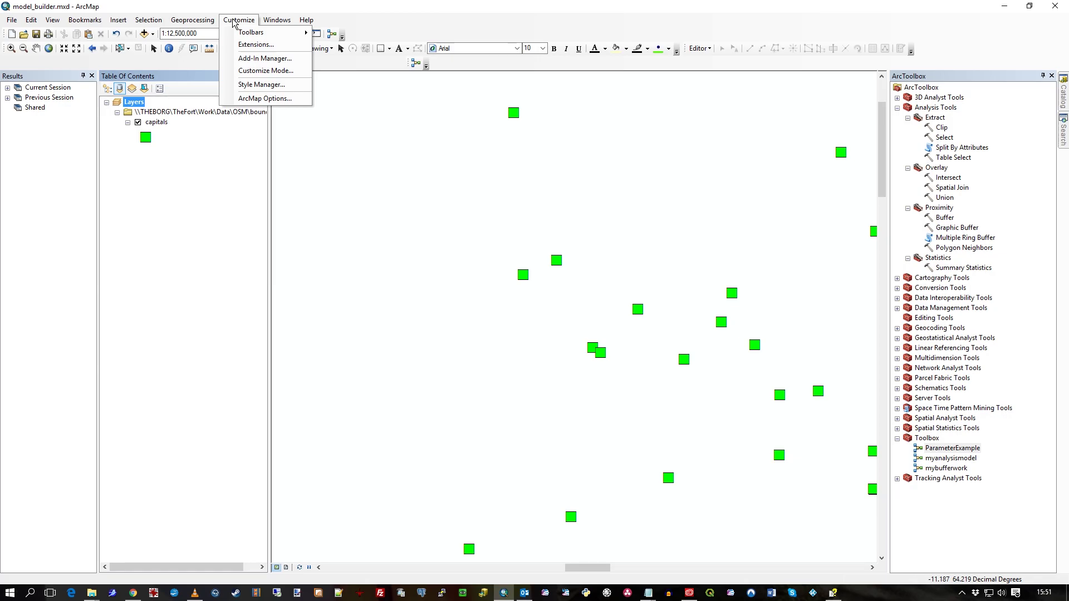
{"action": "left_click", "coordinate": [262, 70]}
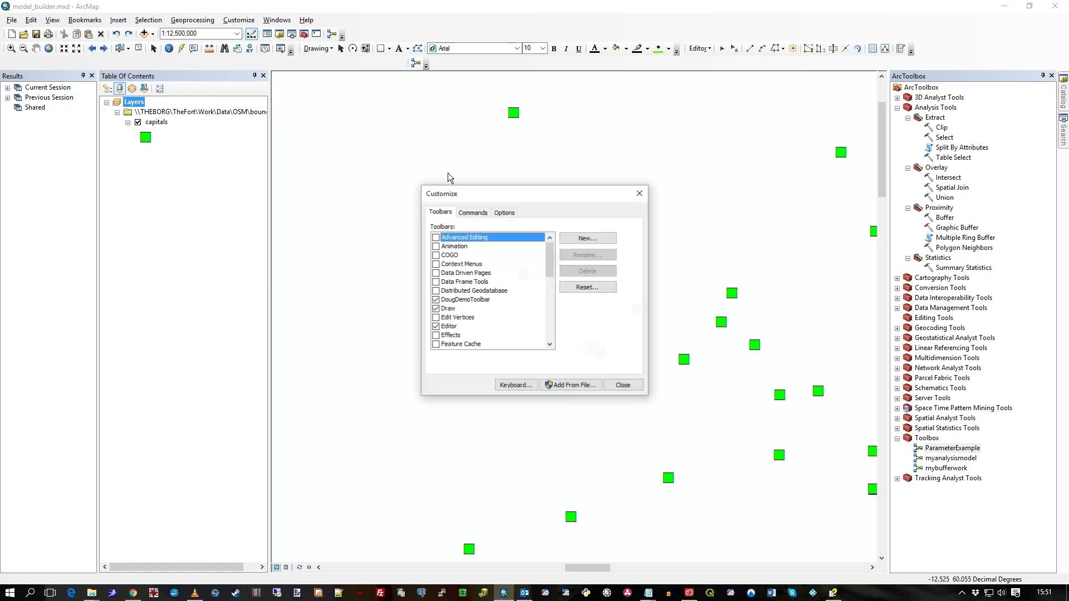
{"action": "left_click", "coordinate": [476, 302]}
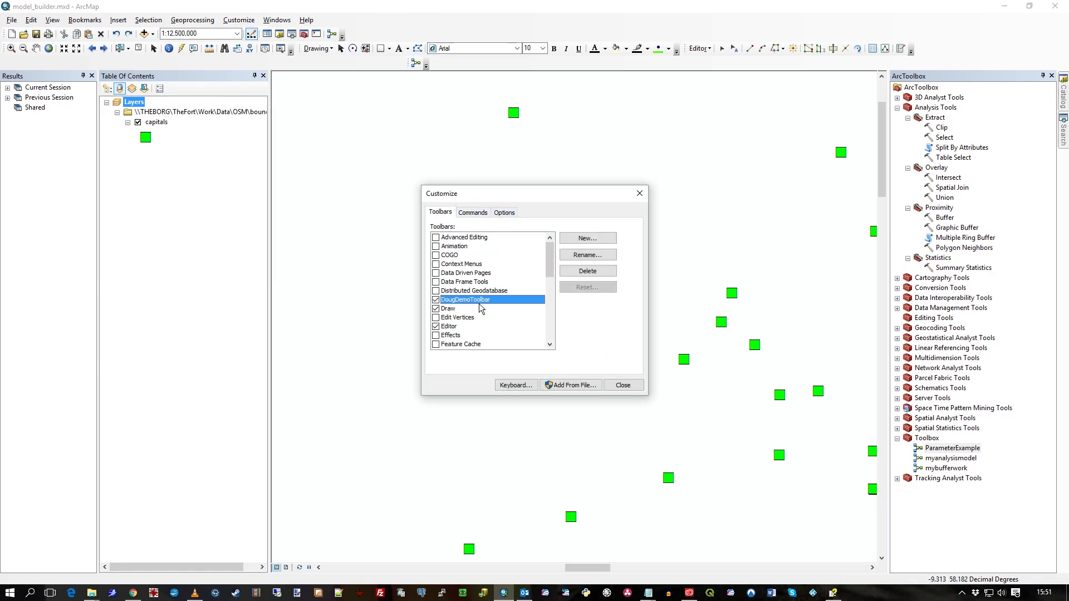
{"action": "left_click", "coordinate": [589, 273]}
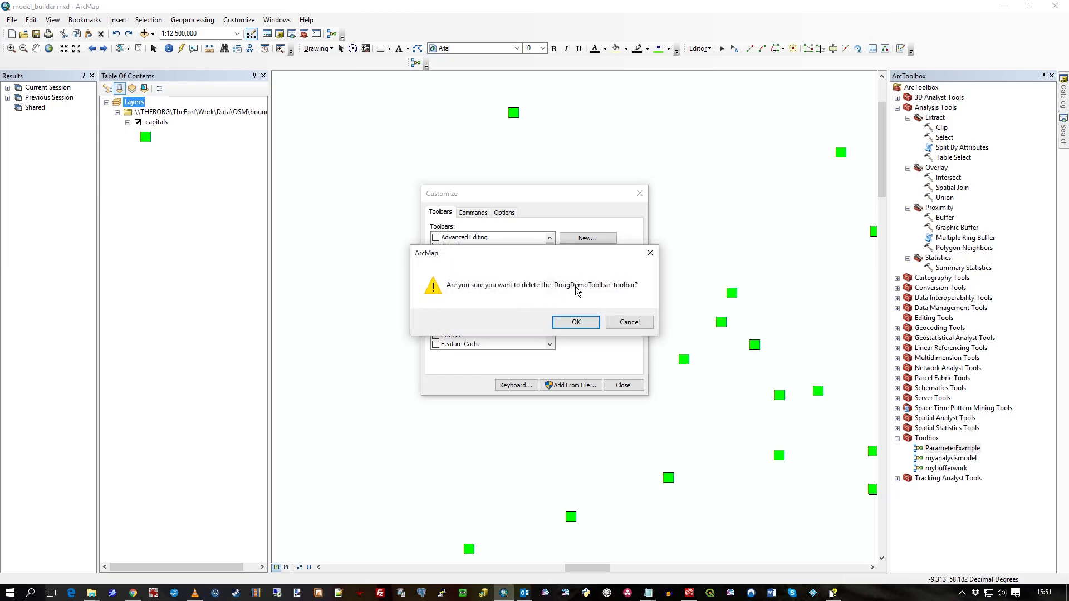
{"action": "left_click", "coordinate": [578, 323]}
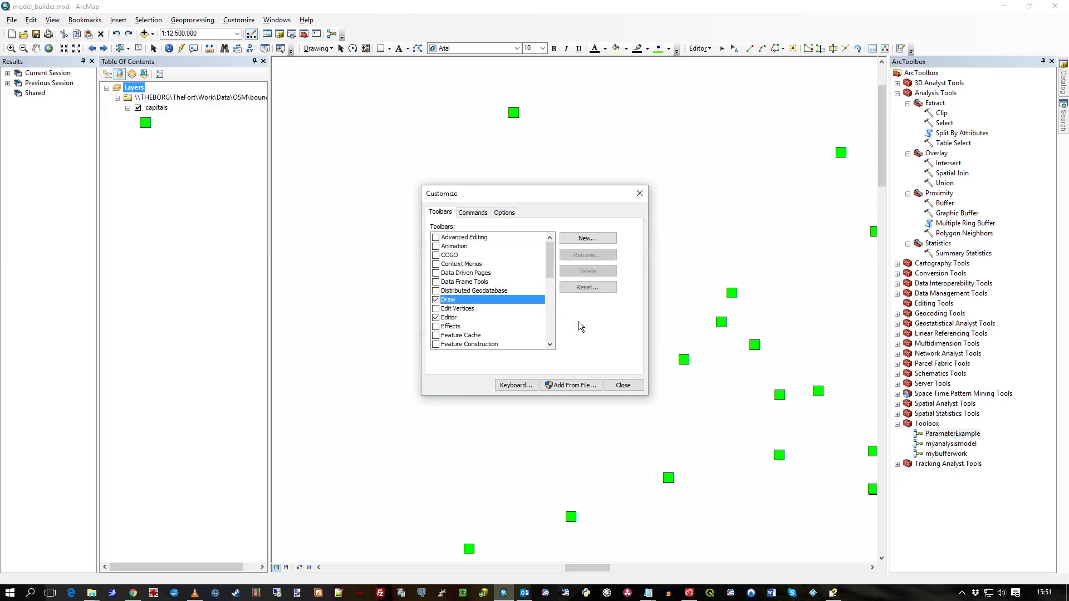
{"action": "left_click", "coordinate": [623, 386]}
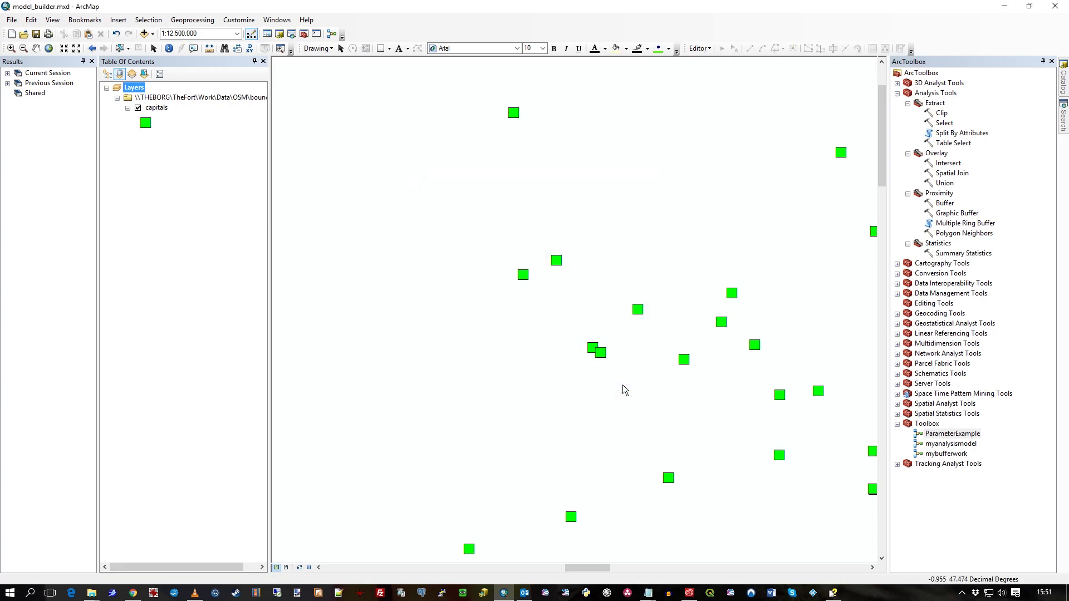